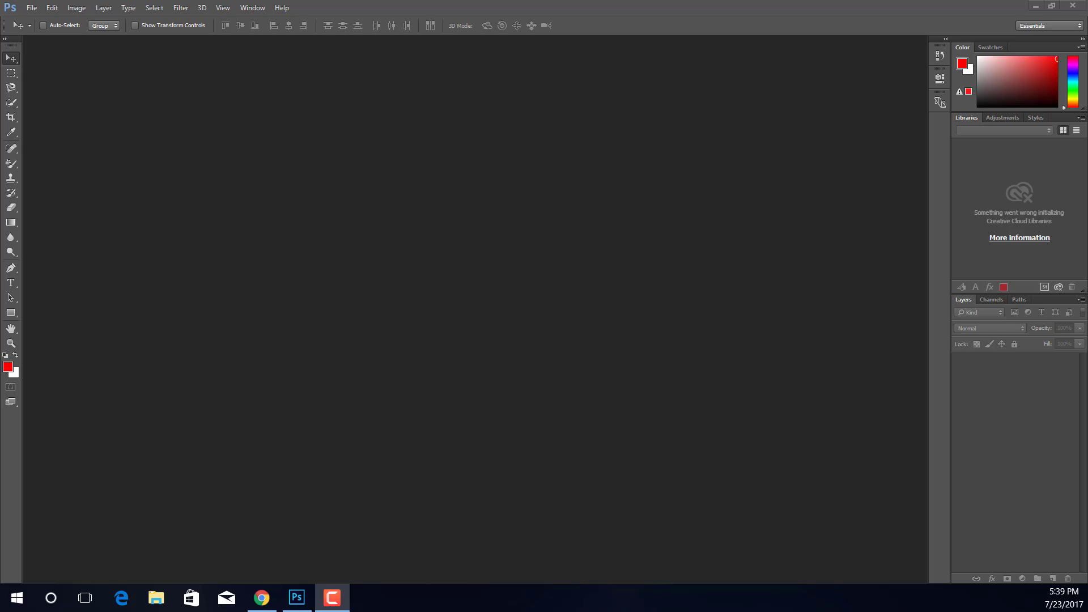
Step: Open the image "Allu Arjun HD Wallpapers 8" from the Desktop
left_click(138, 181)
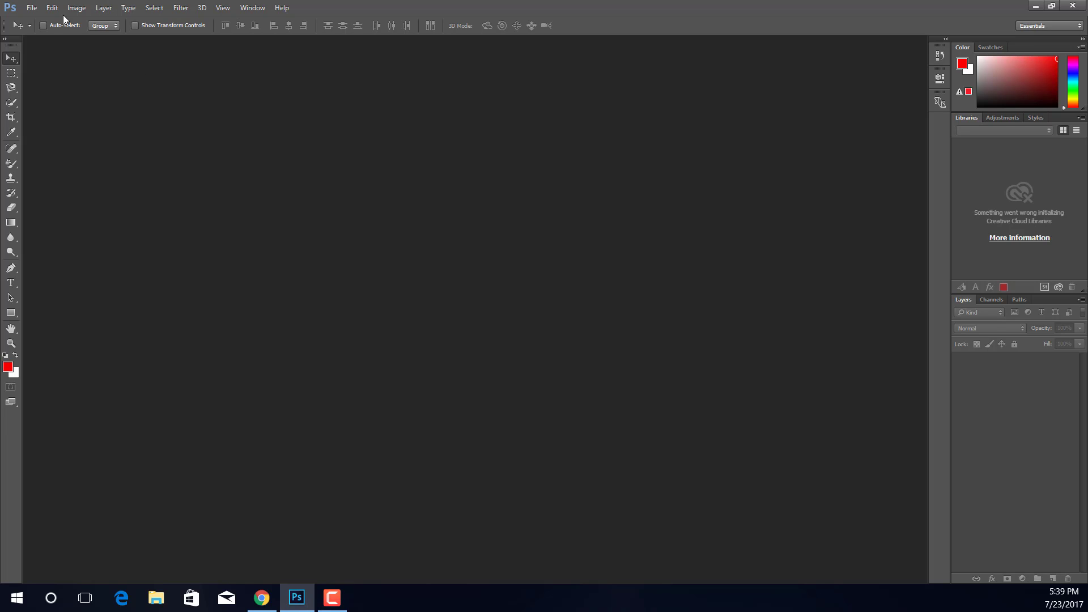
left_click(32, 8)
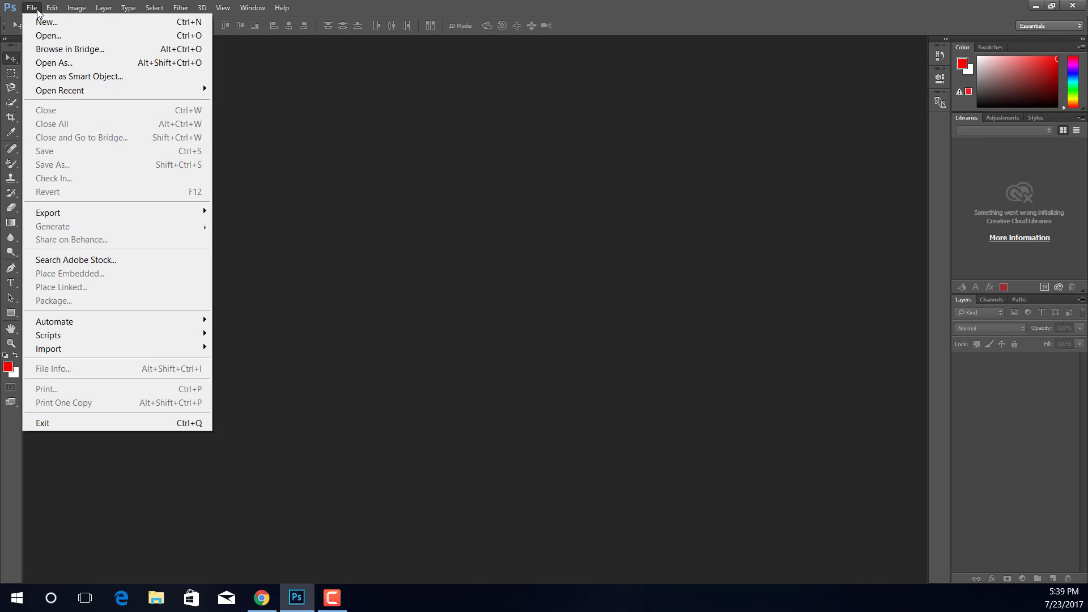
left_click(52, 39)
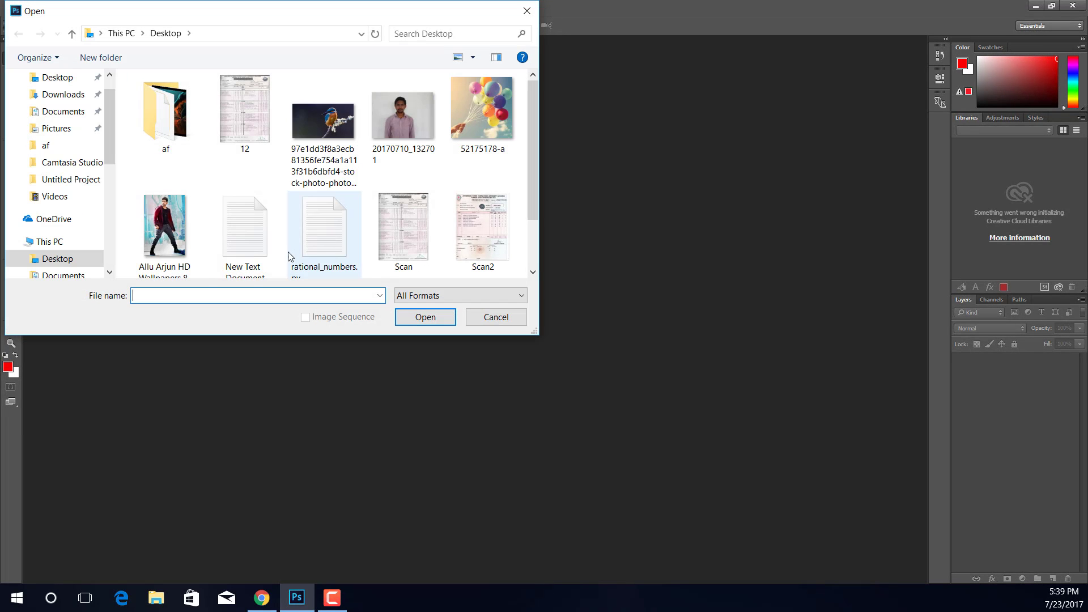
left_click(159, 240)
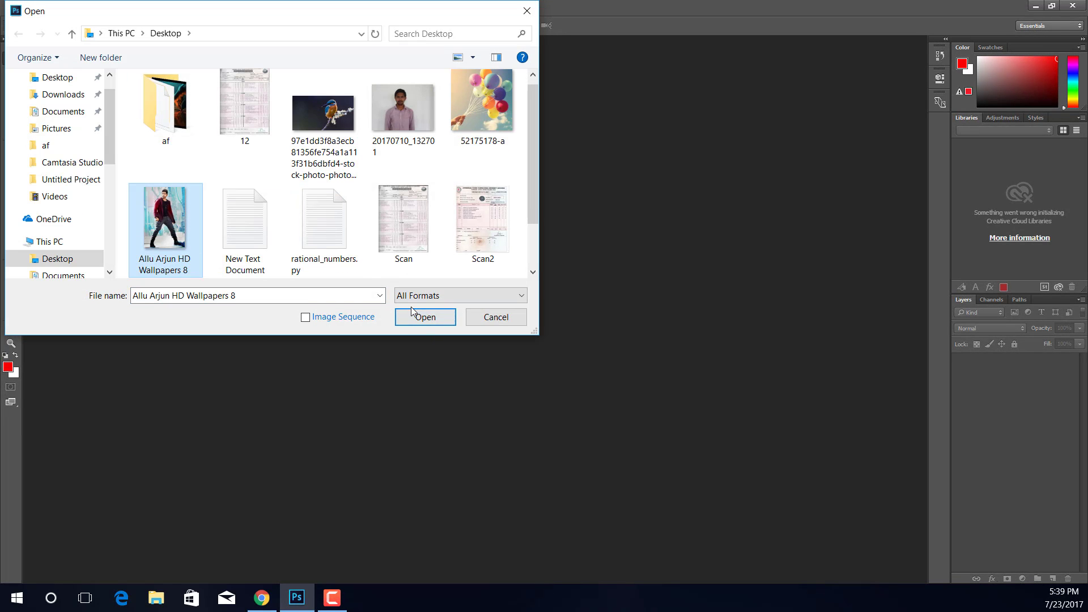
left_click(425, 317)
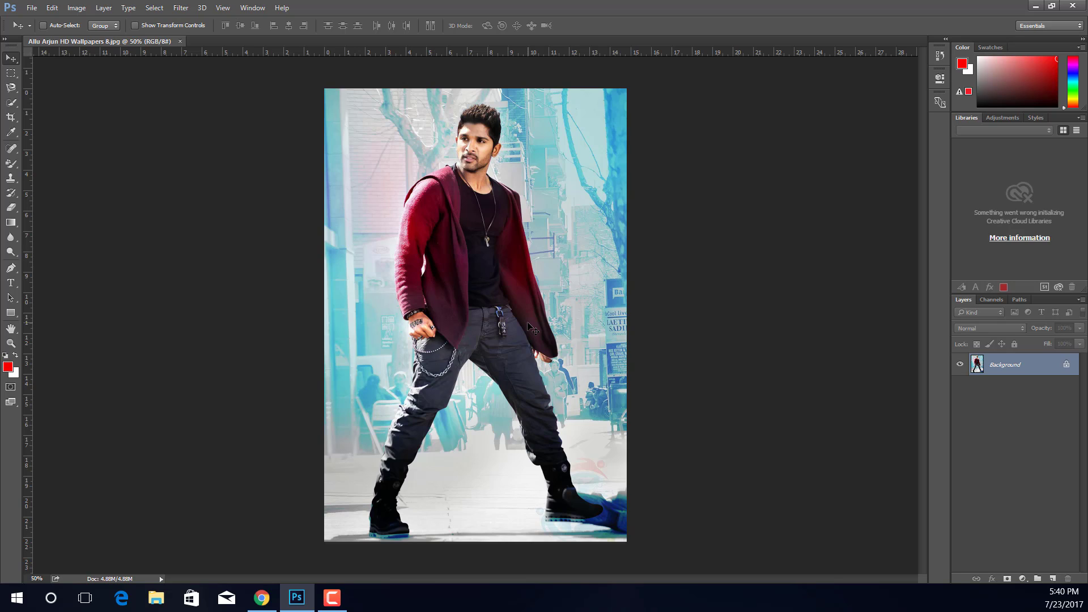
Step: Unlock the Background layer so that it becomes a regular editable layer
key("alt")
key("ctrl")
key("alt")
scroll(469, 216, "up", 3)
key("alt")
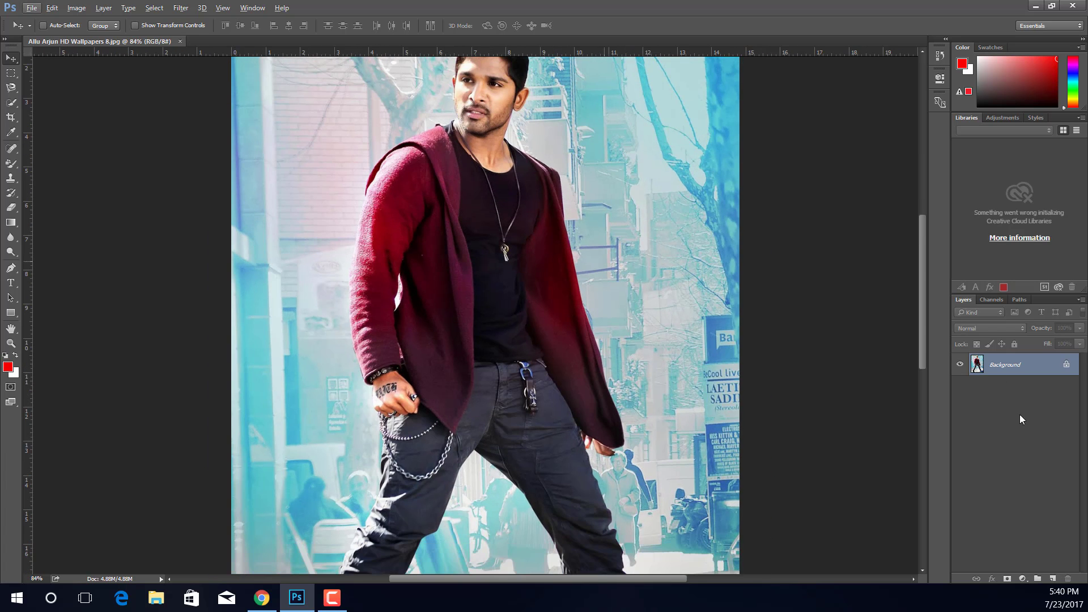
left_click(1066, 365)
scroll(434, 196, "down", 2)
scroll(435, 196, "up", 3)
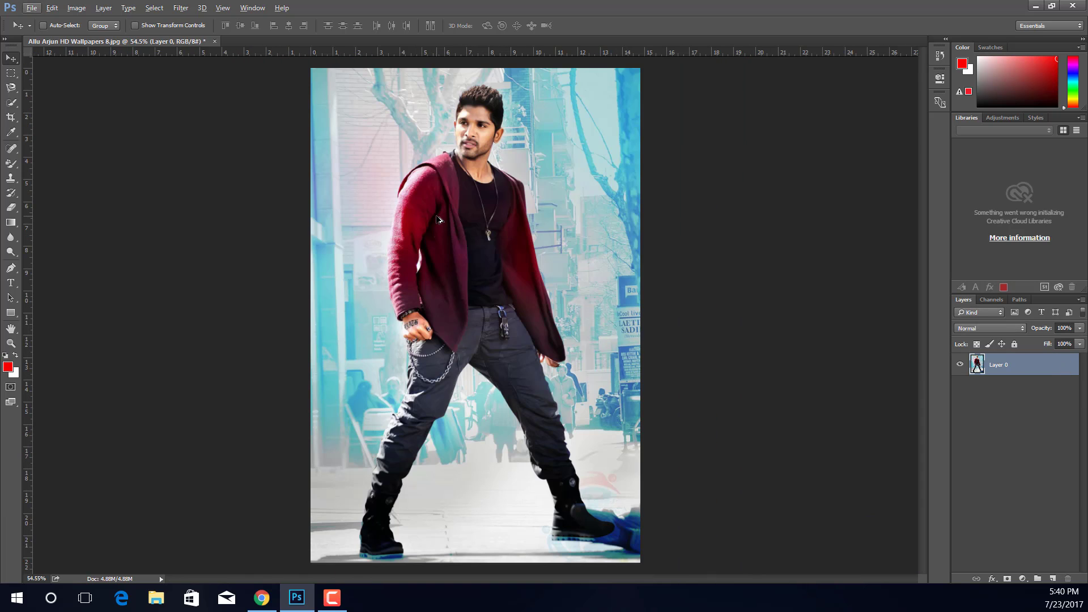
Step: Select the man's red jacket, including both front panels, the sleeve and the hood, with the Quick Selection tool
scroll(441, 216, "up", 2)
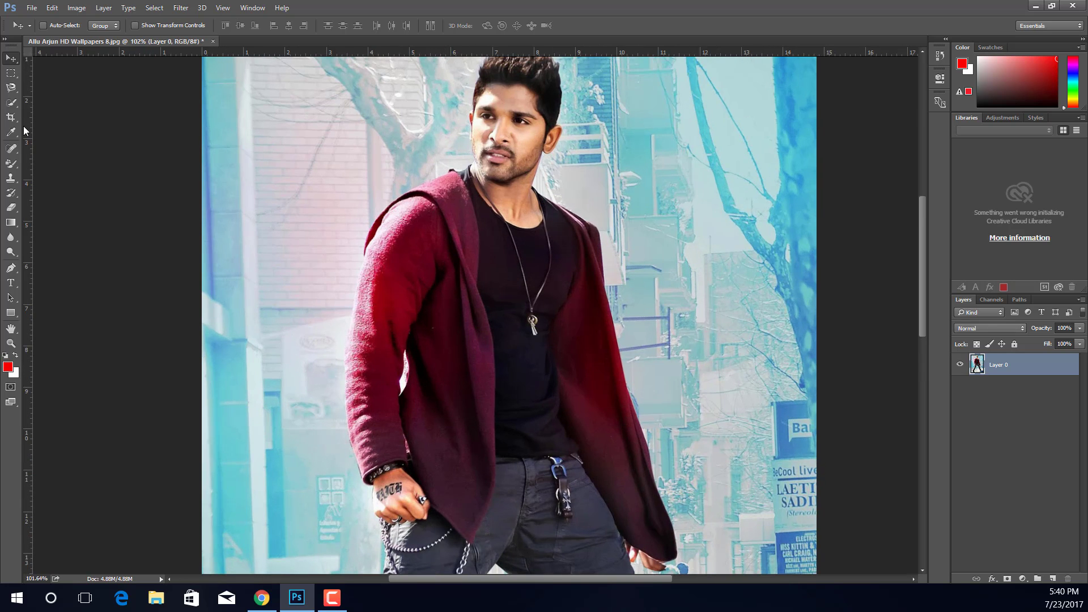
left_click(11, 103)
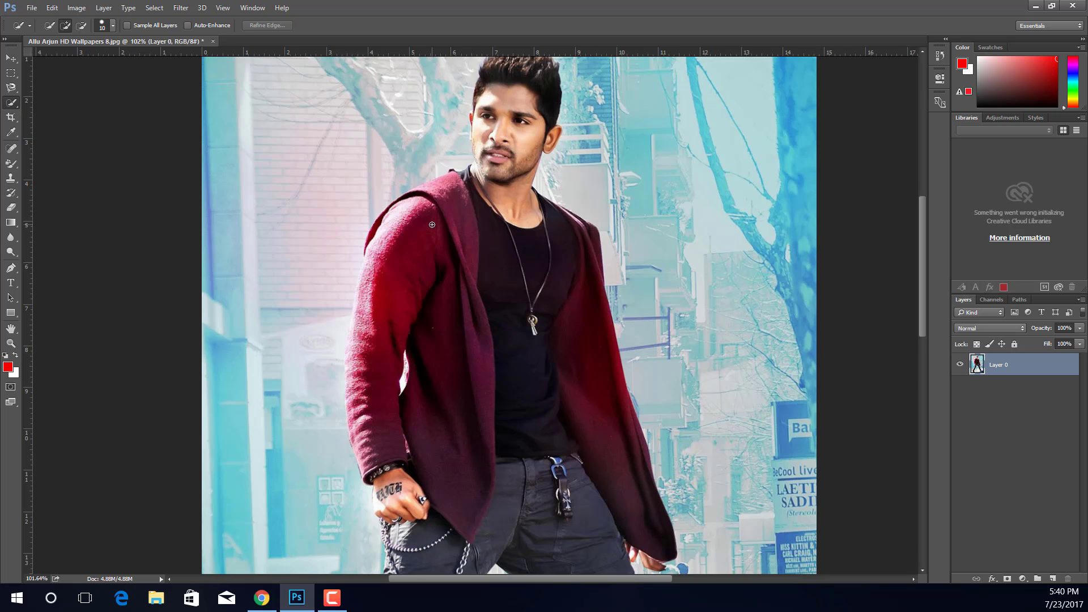
scroll(432, 215, "down", 1)
mouse_move(409, 203)
left_mouse_down()
mouse_move(366, 334)
mouse_move(409, 193)
mouse_move(431, 196)
mouse_move(459, 471)
left_mouse_up()
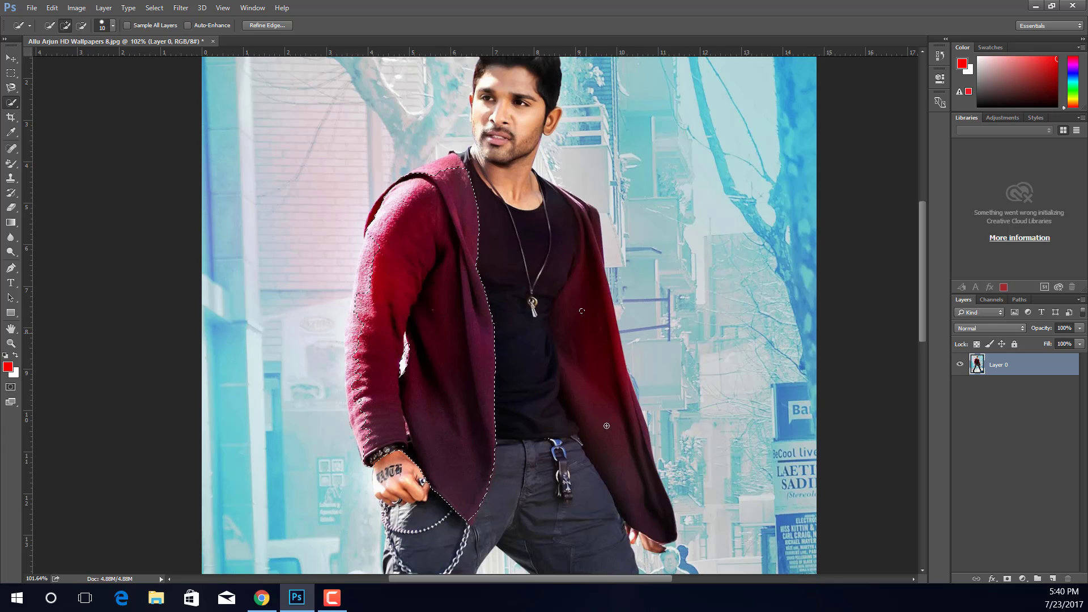
left_click_drag(581, 310, 635, 493)
scroll(442, 267, "down", 2)
mouse_move(356, 381)
left_mouse_down()
mouse_move(347, 272)
mouse_move(363, 235)
left_mouse_up()
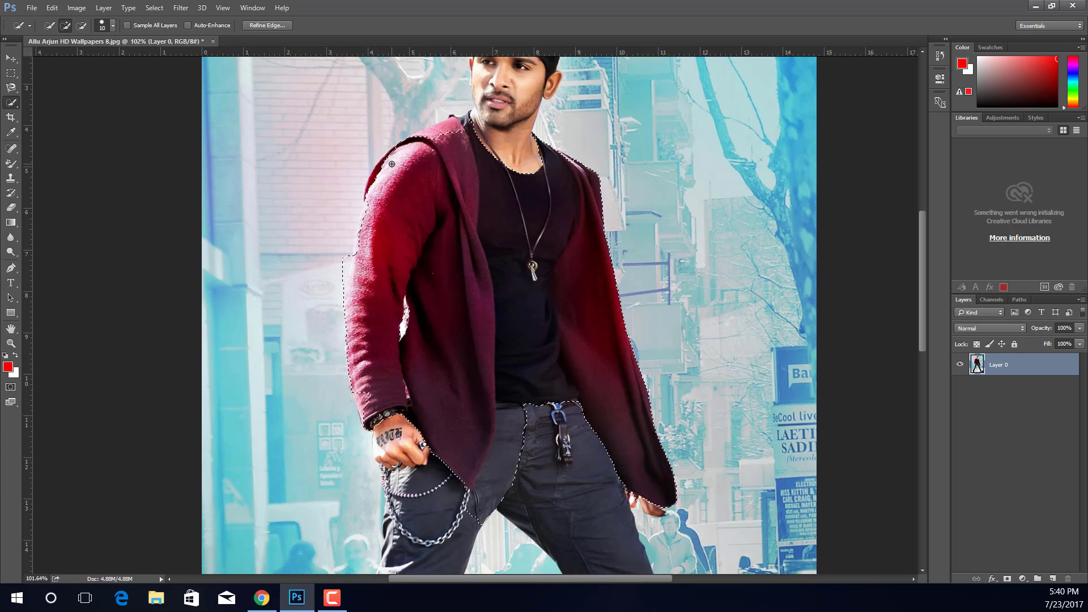
left_click_drag(400, 147, 452, 124)
scroll(589, 313, "down", 2)
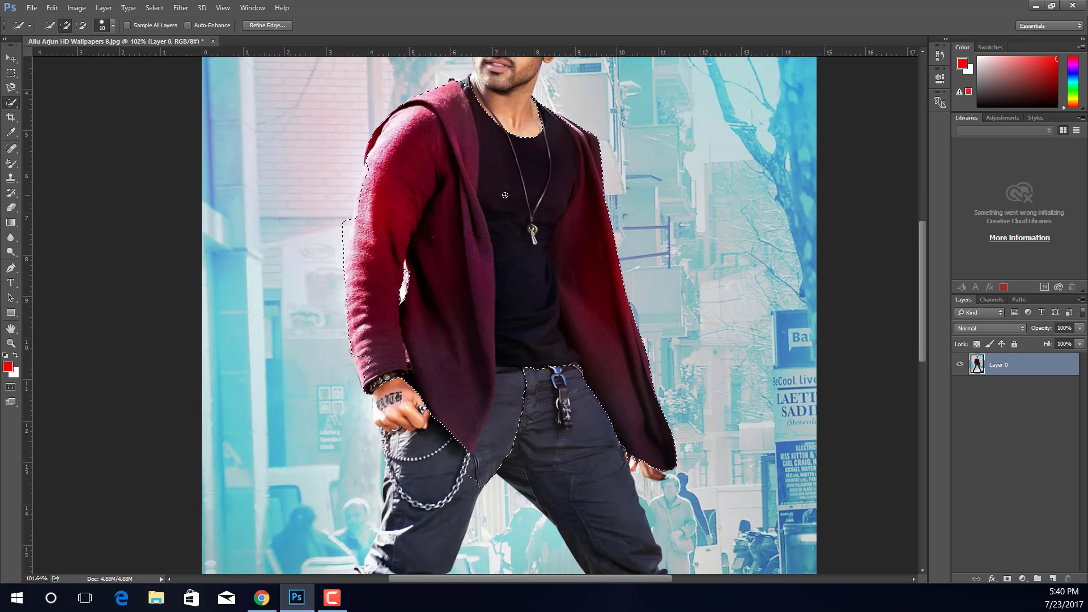
scroll(524, 271, "down", 2)
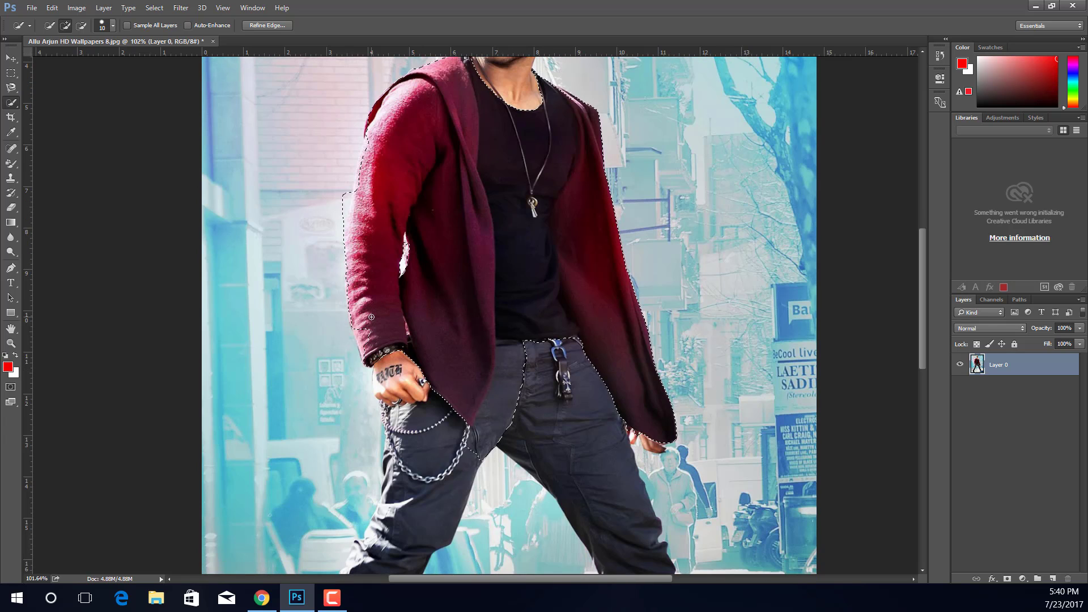
left_click_drag(361, 349, 364, 337)
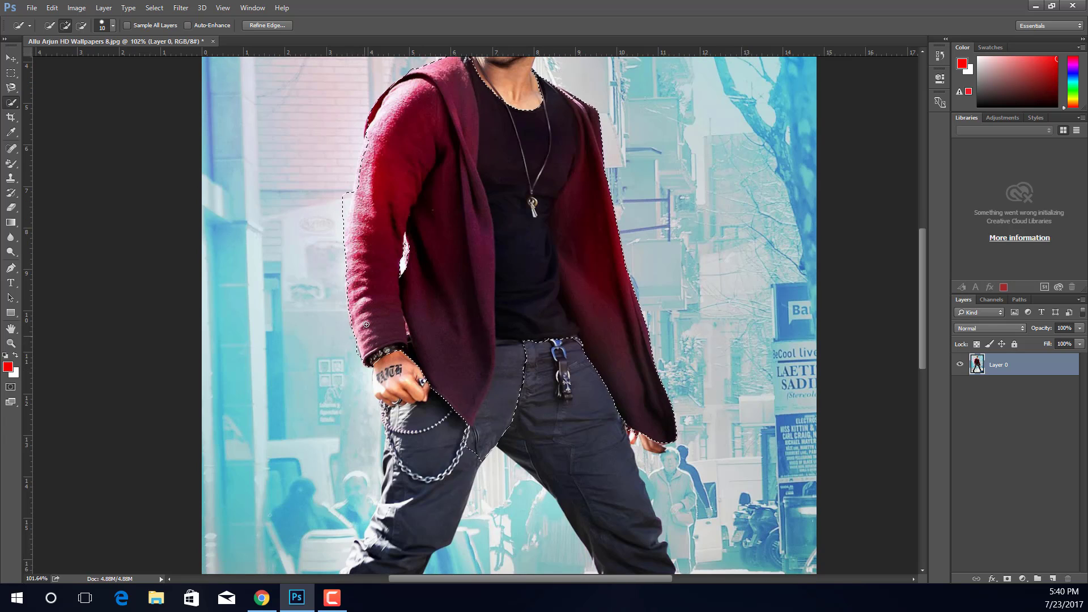
Step: Subtract the trouser area from the selection below the jacket's hem and add the pointed jacket corner back
left_click(80, 28)
left_click_drag(460, 413, 465, 429)
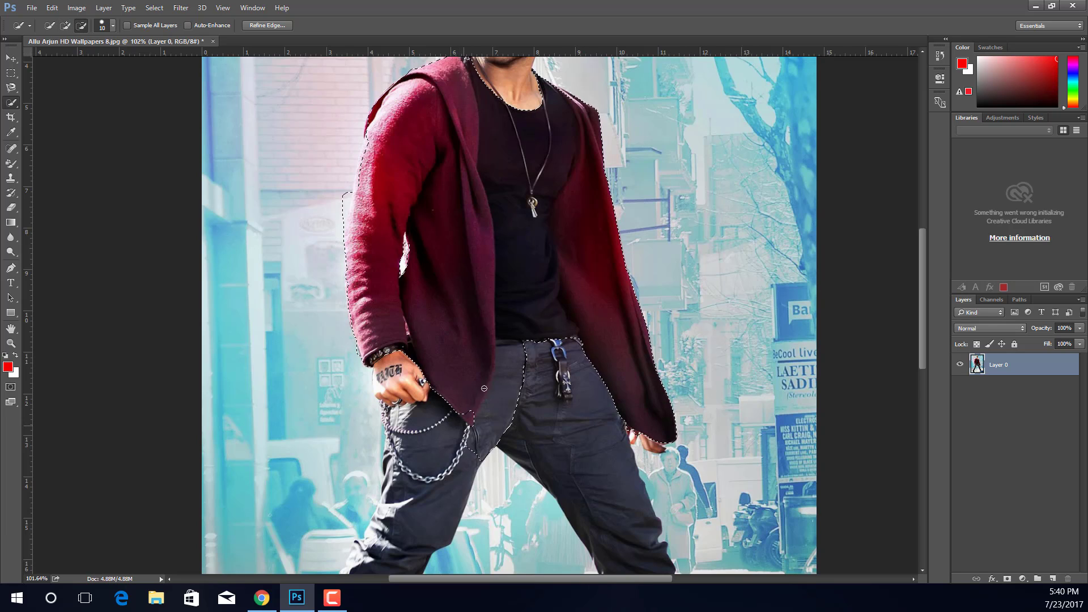
mouse_move(484, 388)
left_mouse_down()
mouse_move(532, 352)
mouse_move(504, 435)
left_mouse_up()
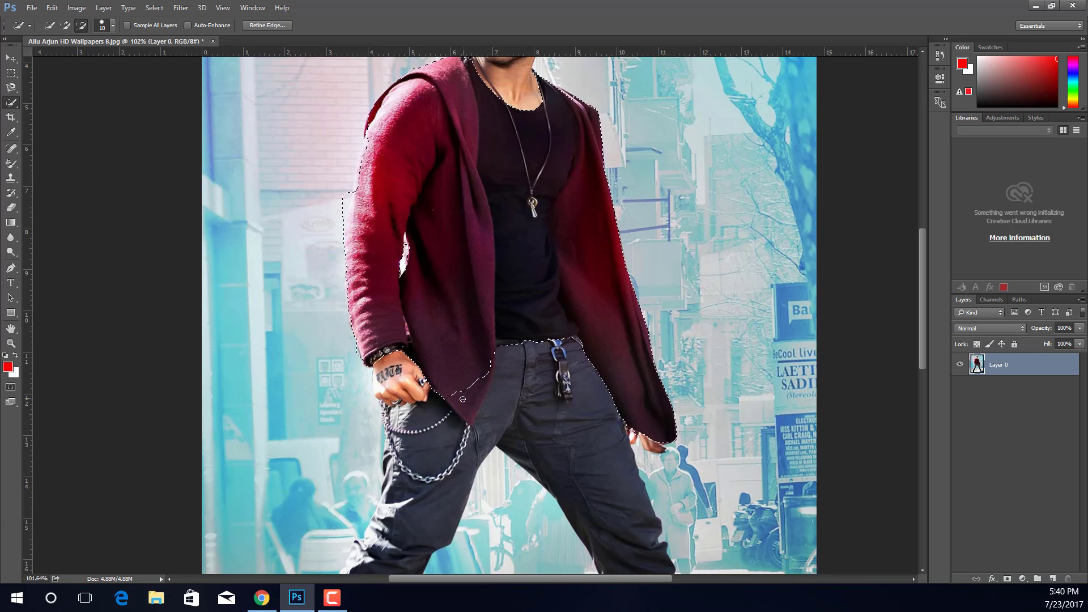
left_click(66, 25)
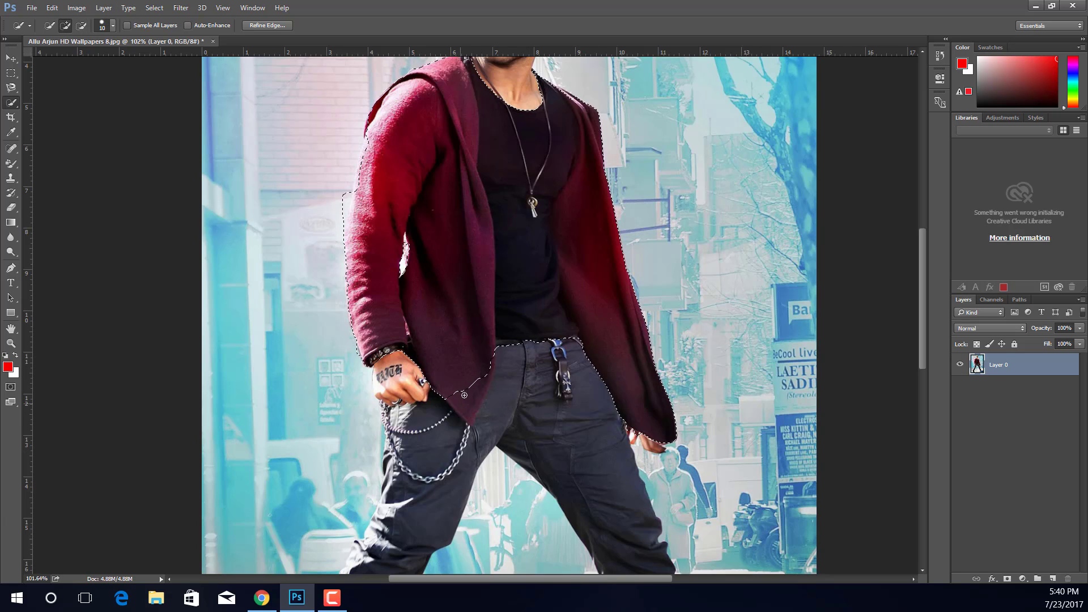
left_click_drag(464, 395, 466, 396)
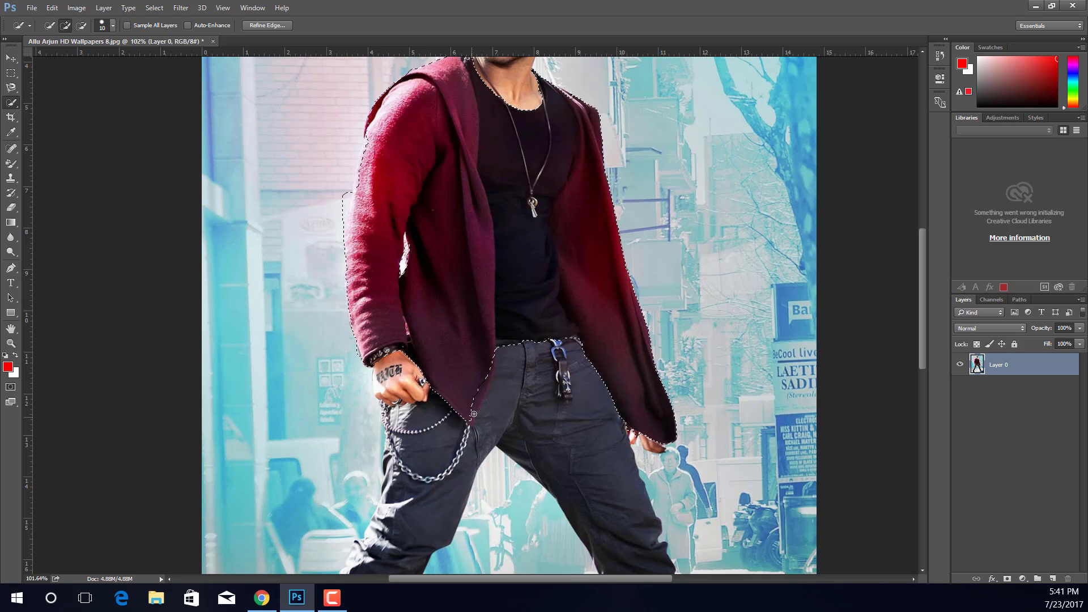
Step: Subtract the strip of background beside the jacket's outer sleeve from the selection
scroll(453, 222, "up", 3)
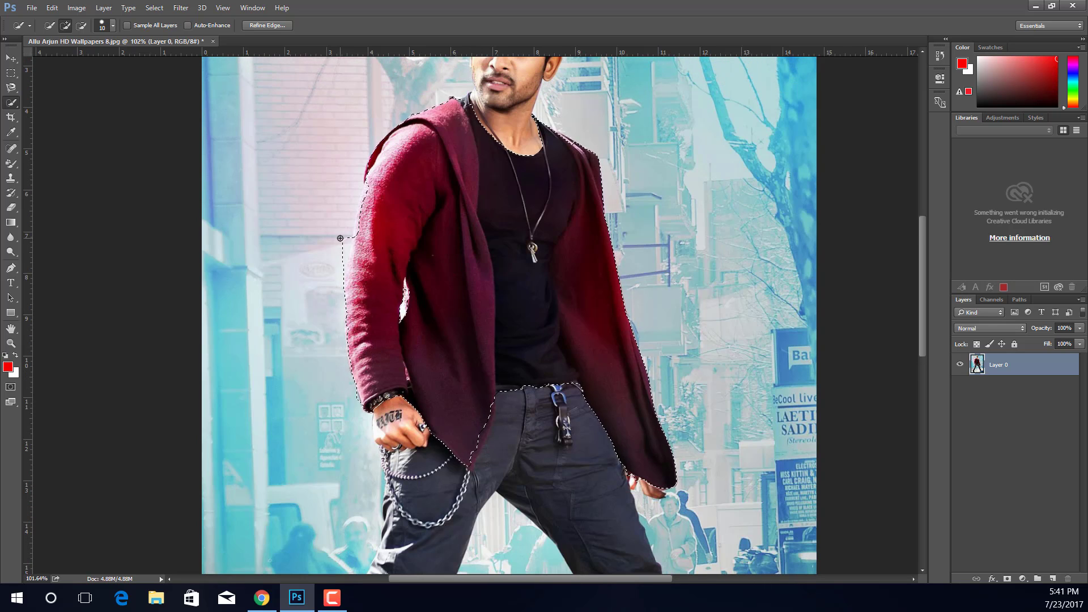
key("alt")
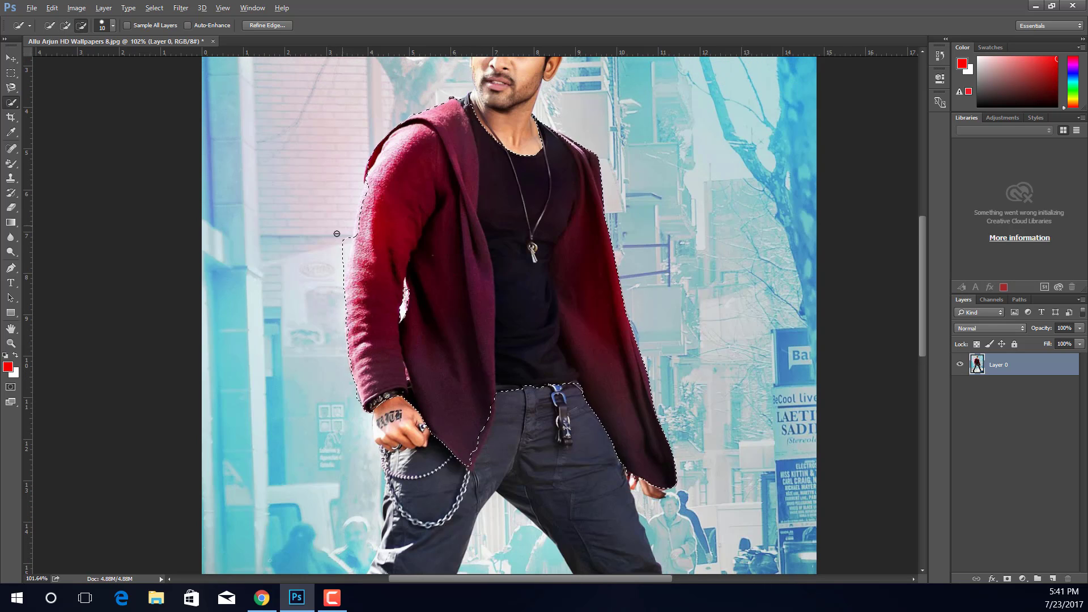
left_click_drag(335, 237, 325, 313)
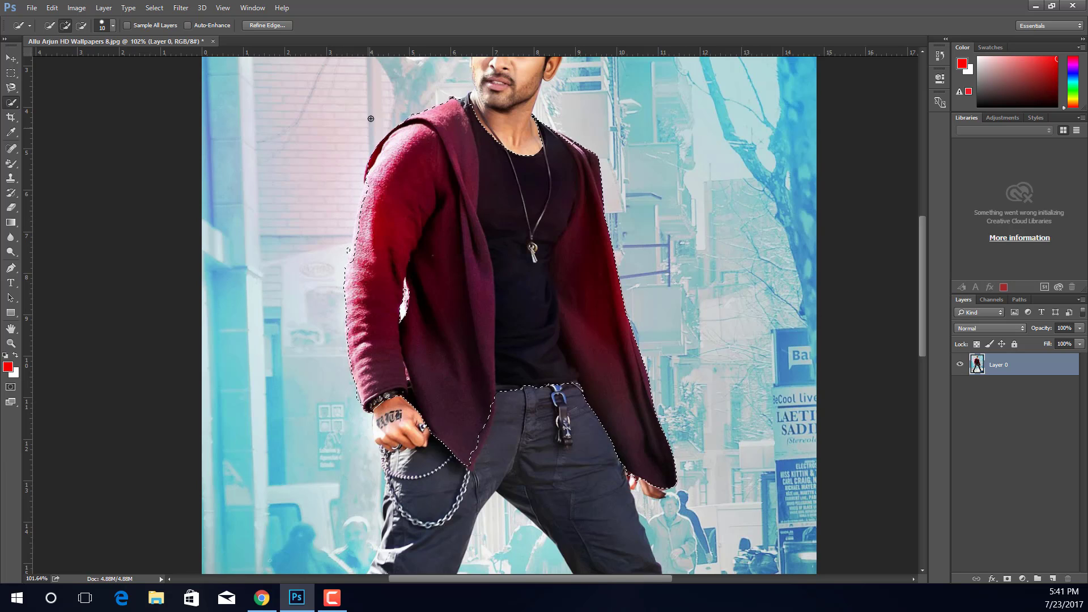
scroll(419, 237, "up", 1)
scroll(418, 237, "up", 4)
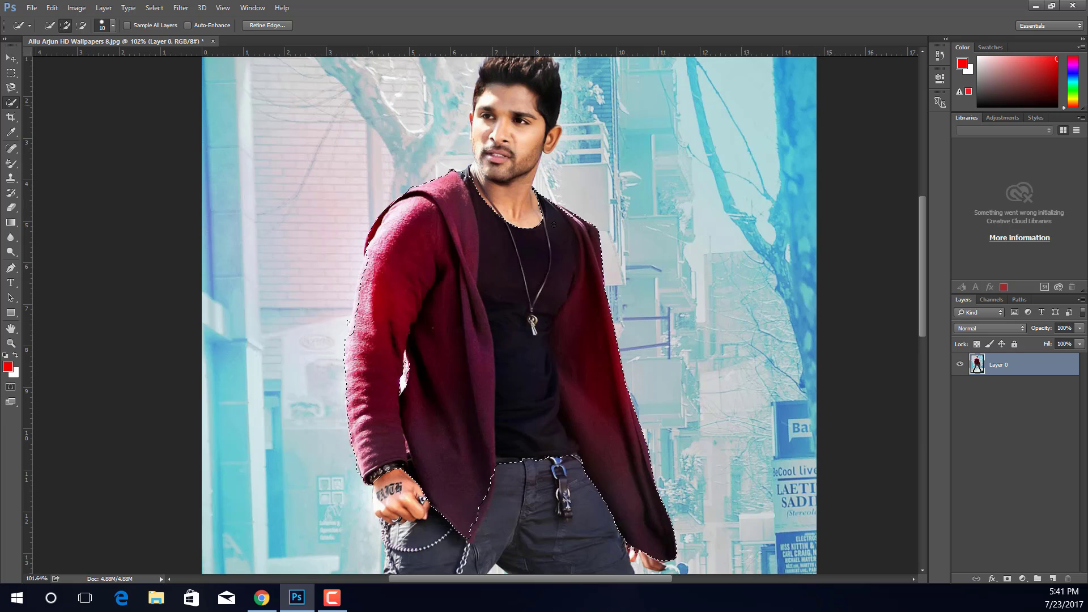
scroll(554, 227, "up", 1)
scroll(554, 227, "down", 2)
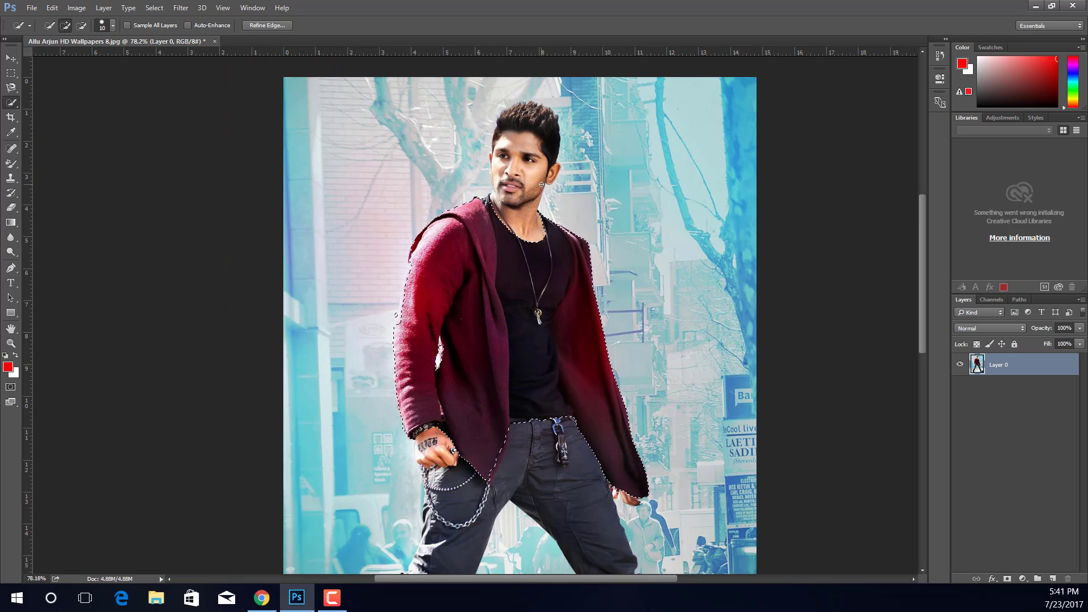
Step: Recolor the selected jacket with Color Balance, setting magenta/green to -80 and yellow/blue to +100 and shifting the midtones toward cyan
key("ctrl+b")
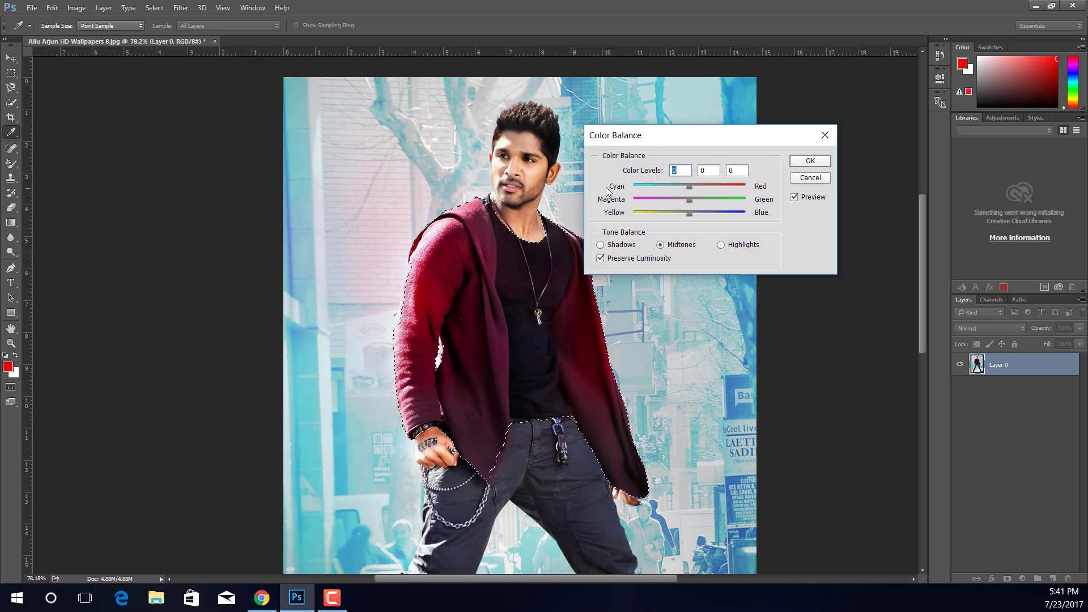
left_click_drag(671, 137, 698, 99)
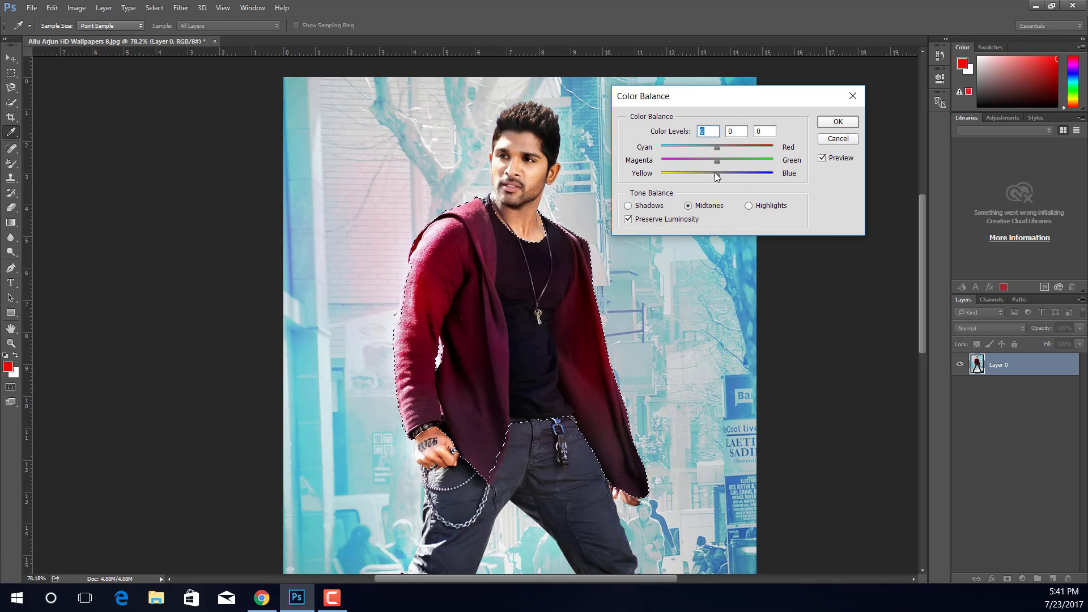
mouse_move(717, 175)
left_mouse_down()
mouse_move(774, 175)
mouse_move(713, 161)
mouse_move(646, 170)
mouse_move(732, 169)
left_mouse_up()
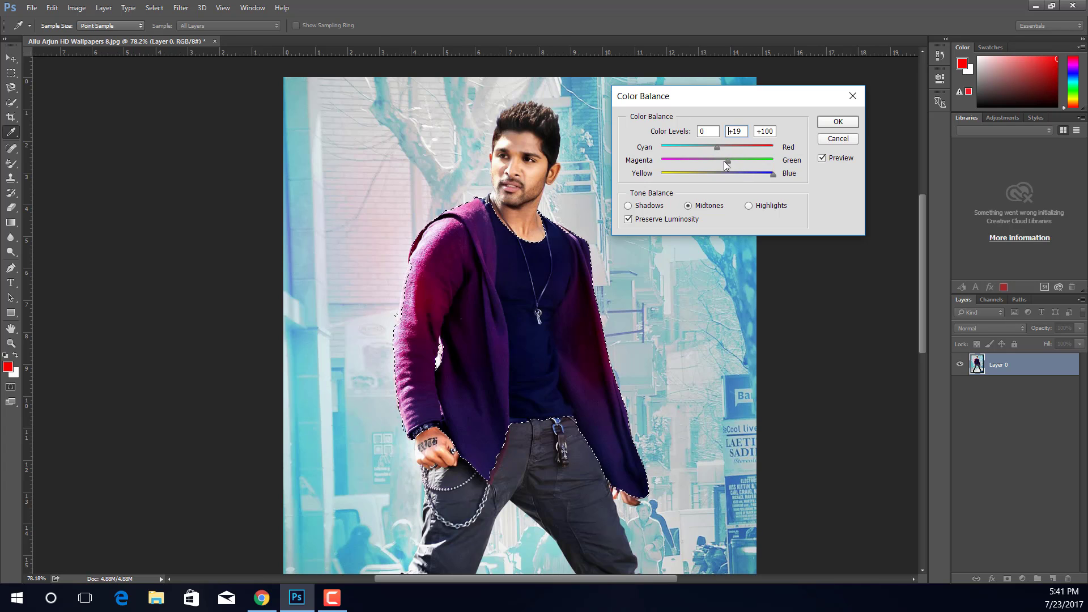
left_click_drag(676, 164, 673, 163)
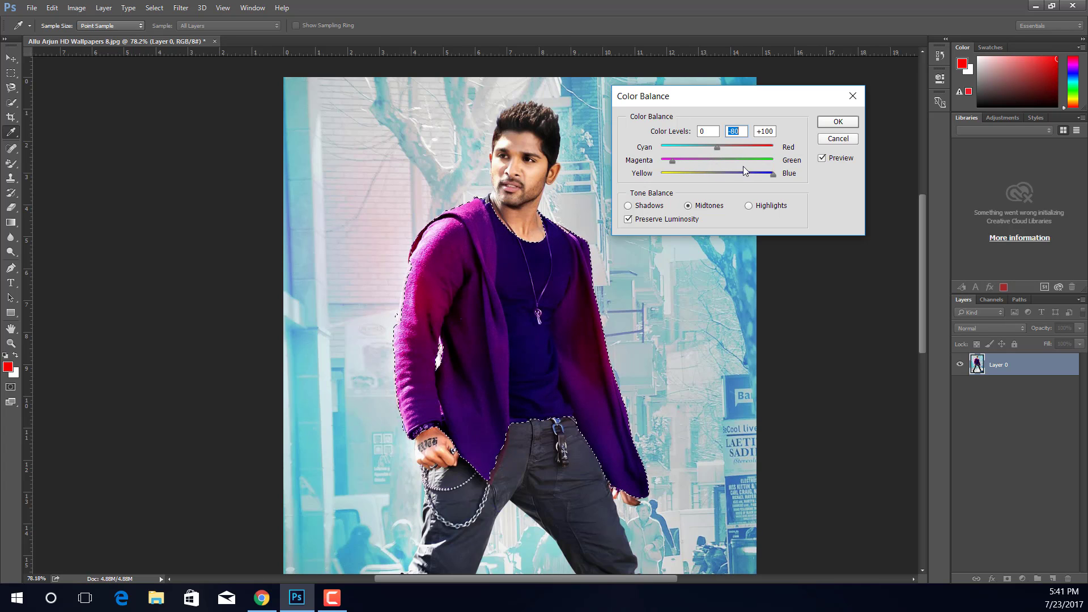
left_click(783, 177)
left_click_drag(716, 146, 624, 176)
left_click(838, 121)
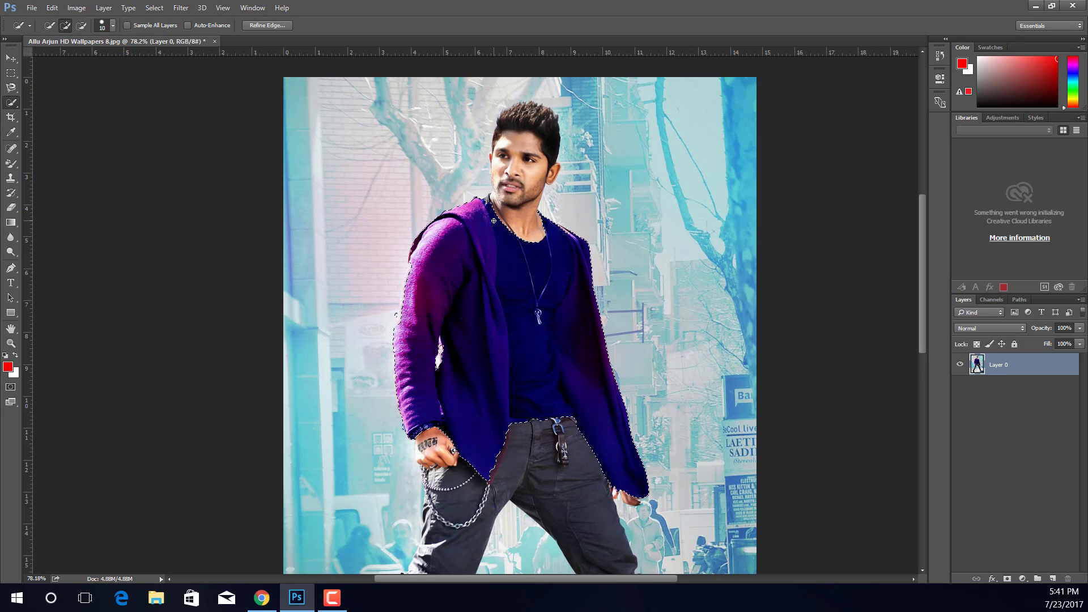
scroll(493, 220, "down", 3)
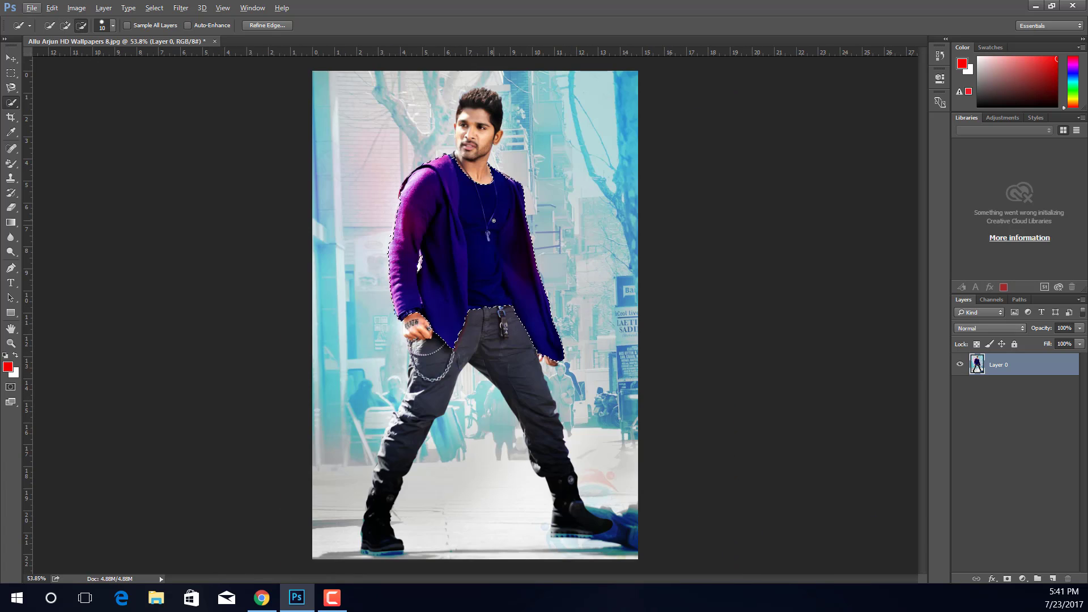
key("ctrl+b")
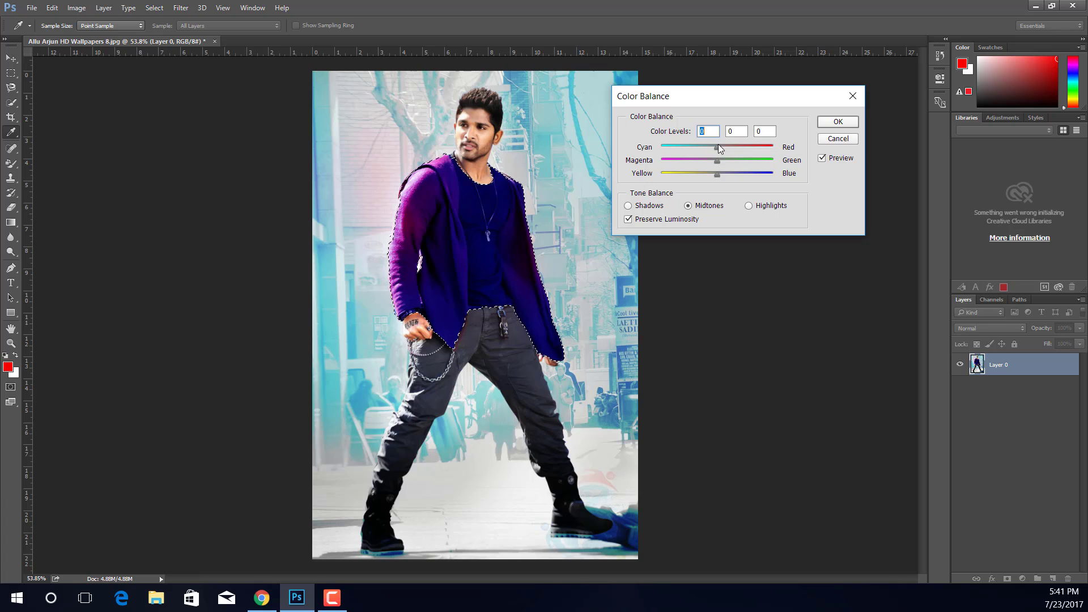
left_click_drag(716, 148, 759, 174)
left_click(837, 121)
key("w")
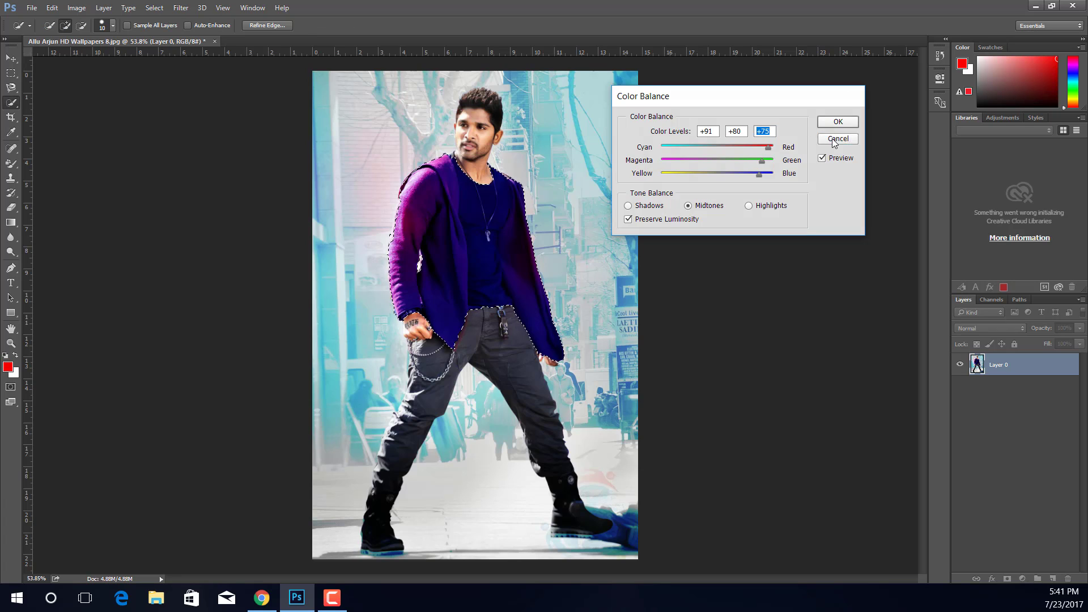
Step: Clear the selection, then undo back through the Color Balance recoloring and all jacket selection edits
key("ctrl+d")
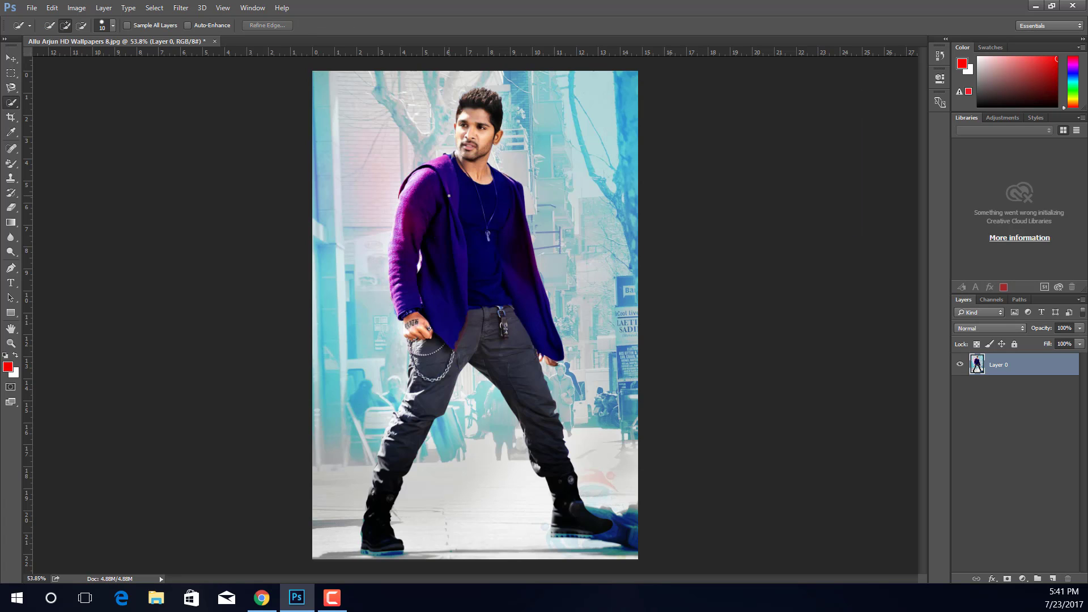
key("ctrl+z")
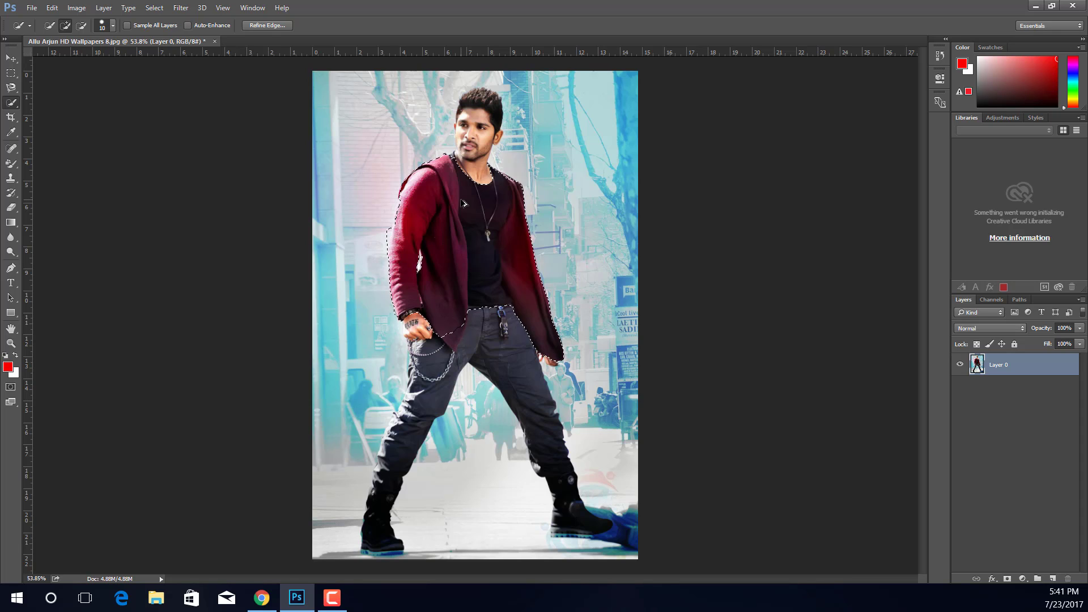
key("ctrl+alt+z")
key("ctrl+alt+z")
key("ctrl+alt+z")
key("ctrl+alt+z")
key("ctrl+alt+z")
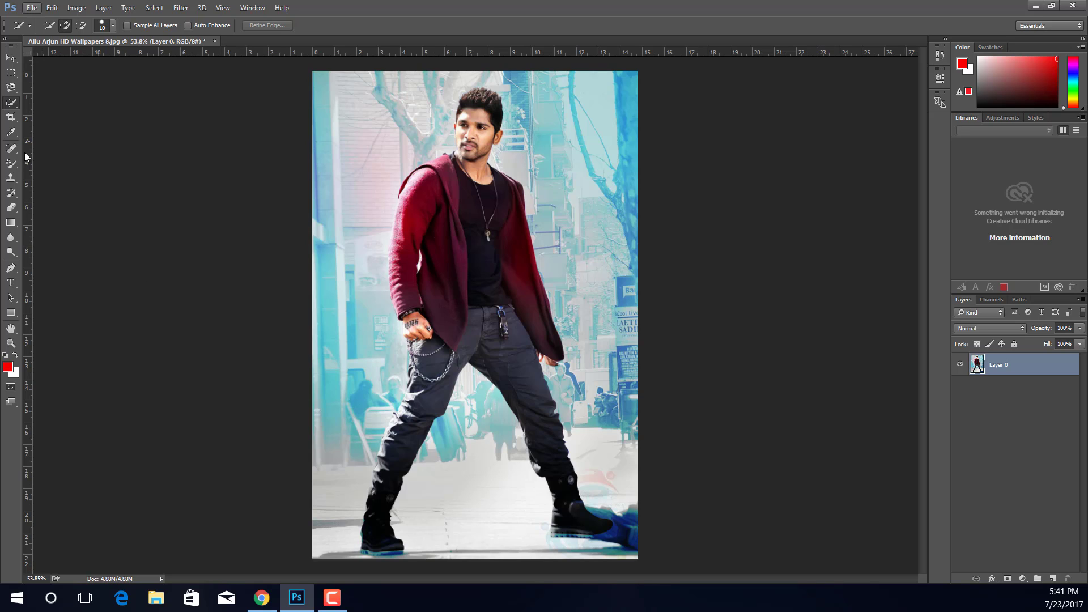
Step: Activate the Color Replacement tool and set its mode to Color
left_click(12, 164)
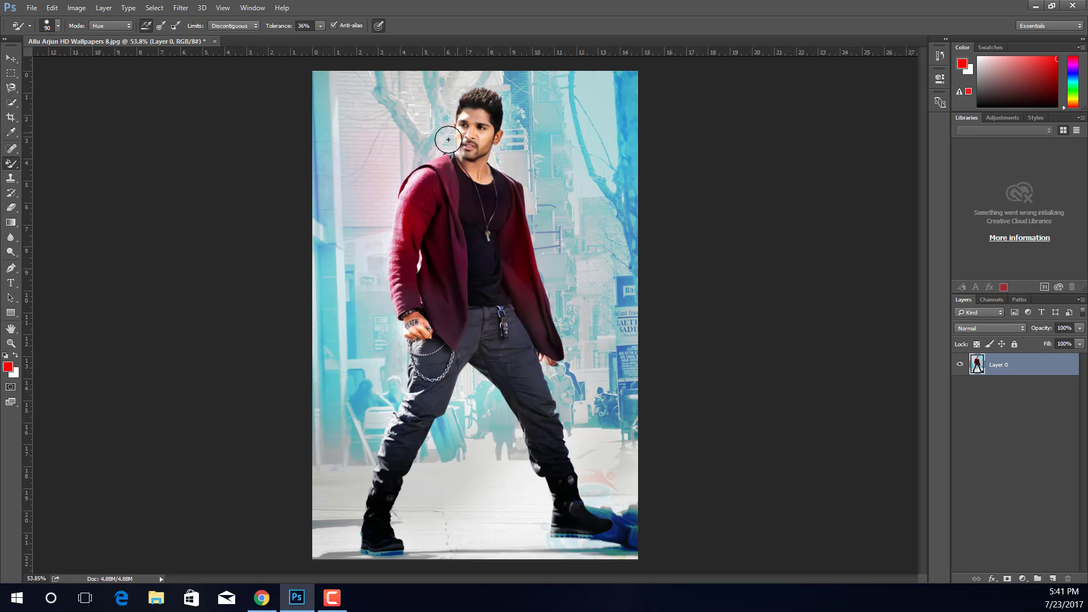
right_click(14, 165)
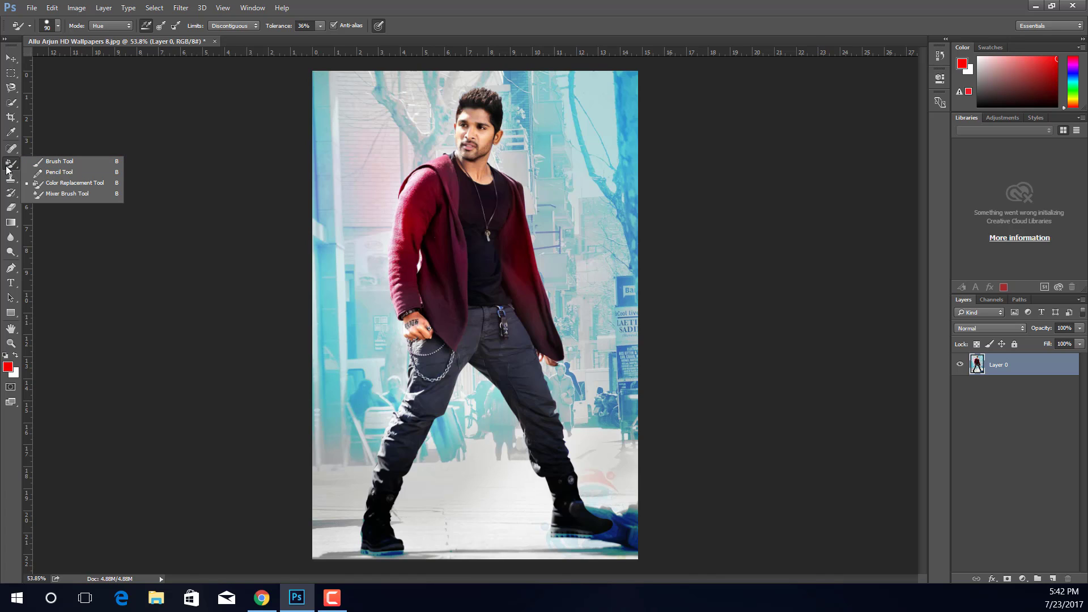
left_click(86, 188)
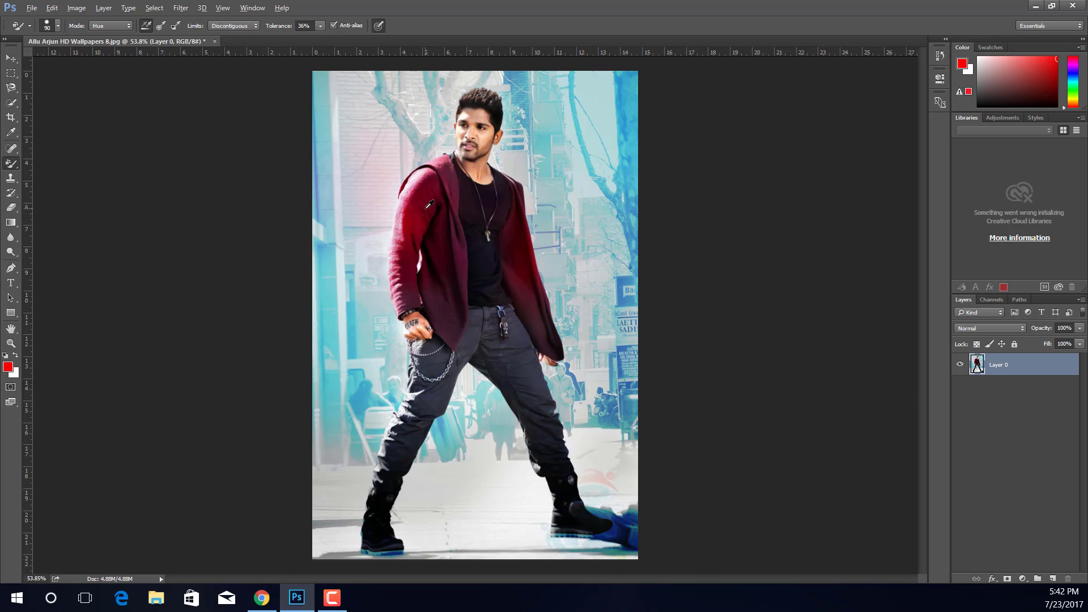
scroll(429, 204, "up", 2)
scroll(437, 199, "up", 2)
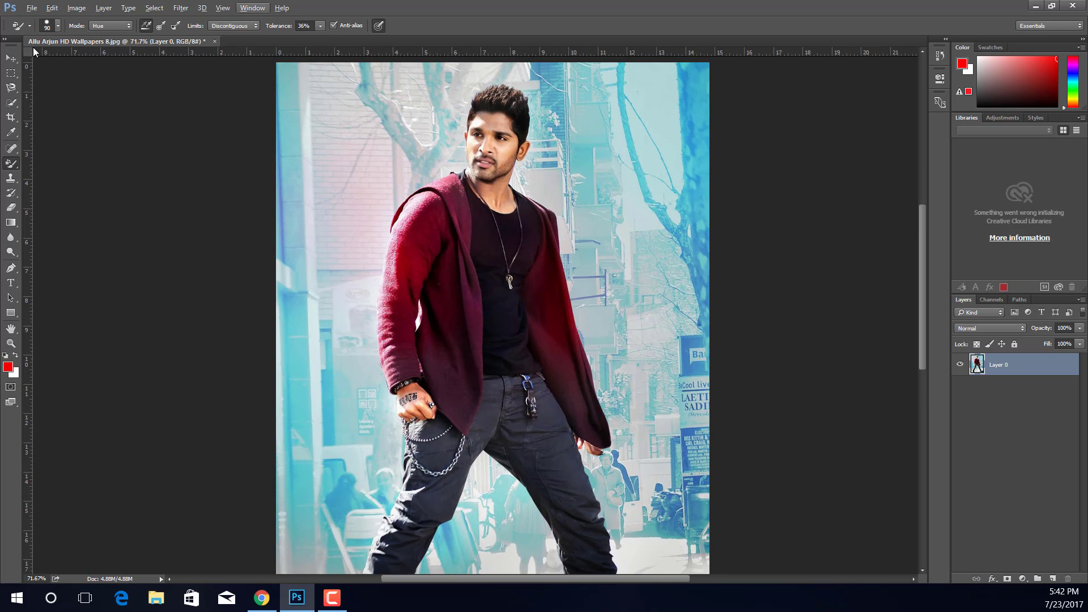
left_click(98, 28)
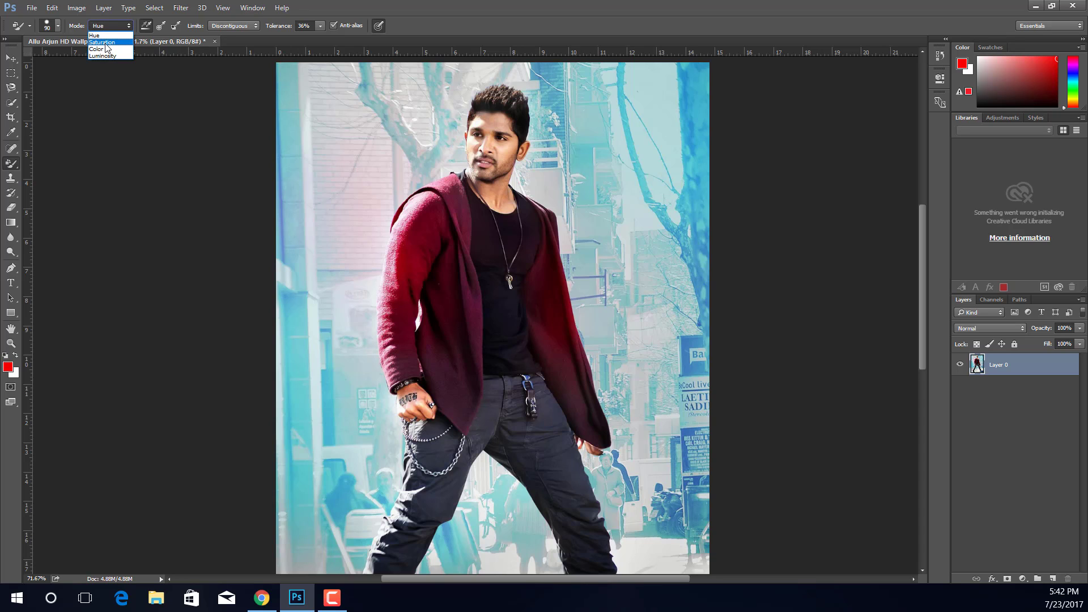
left_click(107, 49)
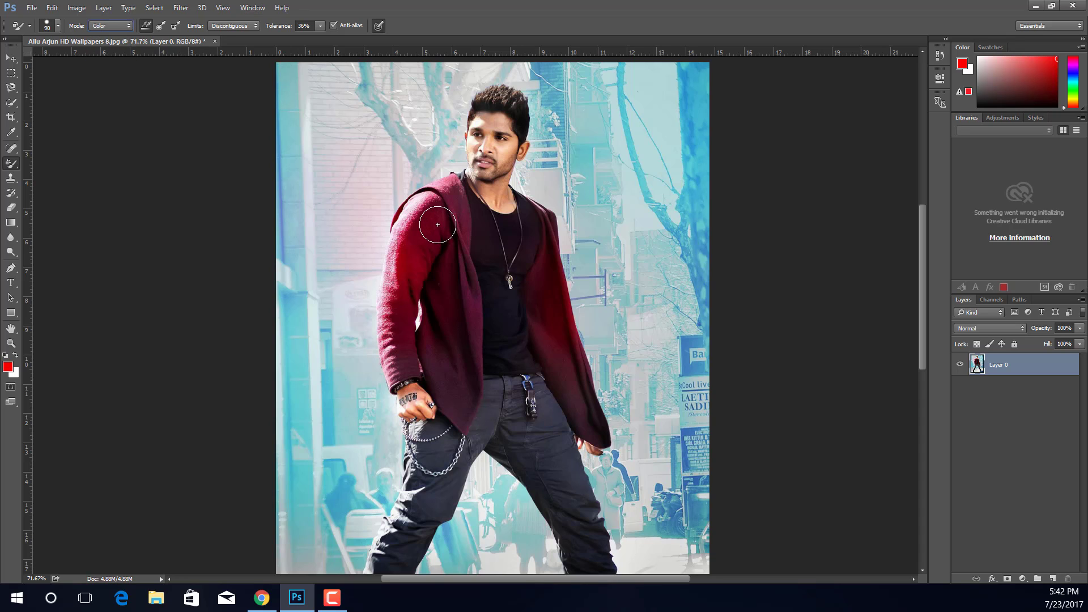
Step: Set the foreground color to blue #0f5ff1 and undo a trial Color Replacement stroke on the jacket sleeve
left_click(8, 366)
left_click_drag(185, 306, 238, 219)
left_click(260, 267)
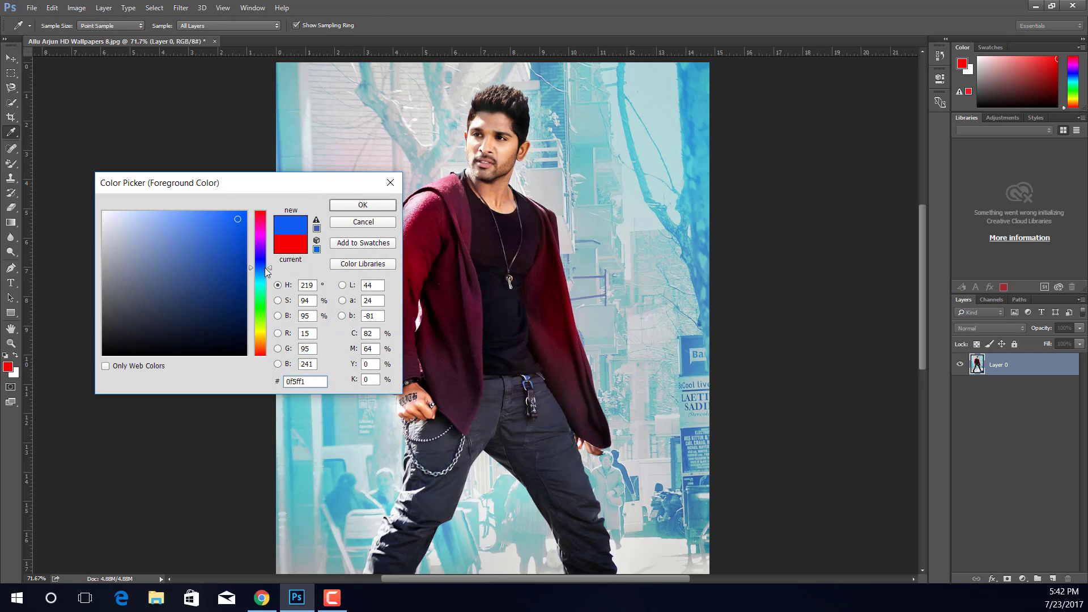
left_click(363, 205)
mouse_move(437, 235)
left_mouse_down()
mouse_move(414, 255)
mouse_move(411, 290)
mouse_move(422, 199)
mouse_move(392, 318)
mouse_move(390, 247)
mouse_move(410, 206)
left_mouse_up()
key("ctrl+z")
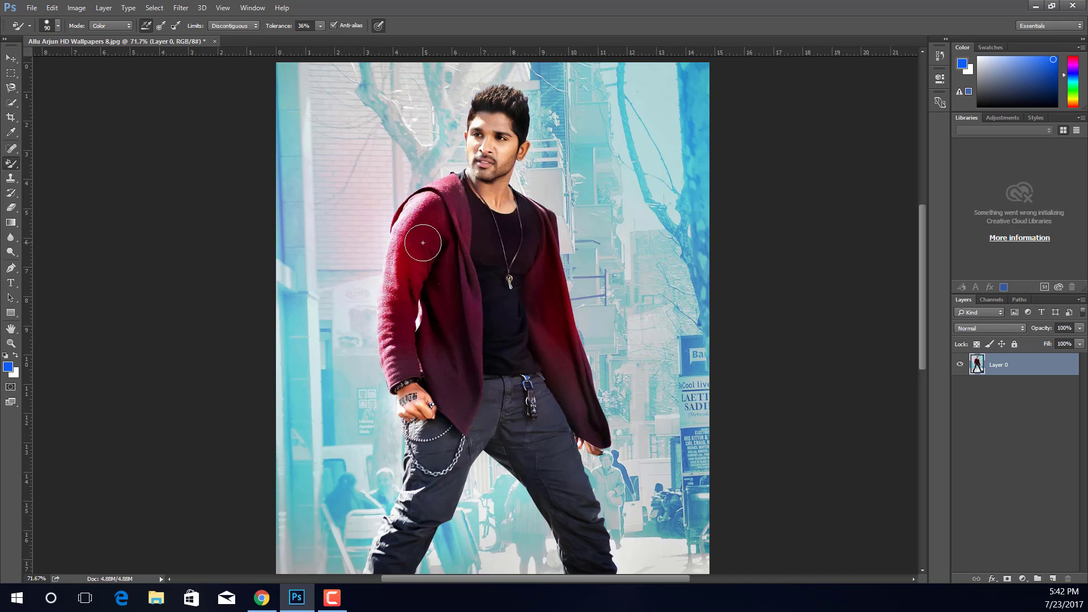
Step: Select the jacket half on the tattooed hand's side with Quick Selection, including the sleeve, hood and pointed hem
scroll(419, 230, "down", 2)
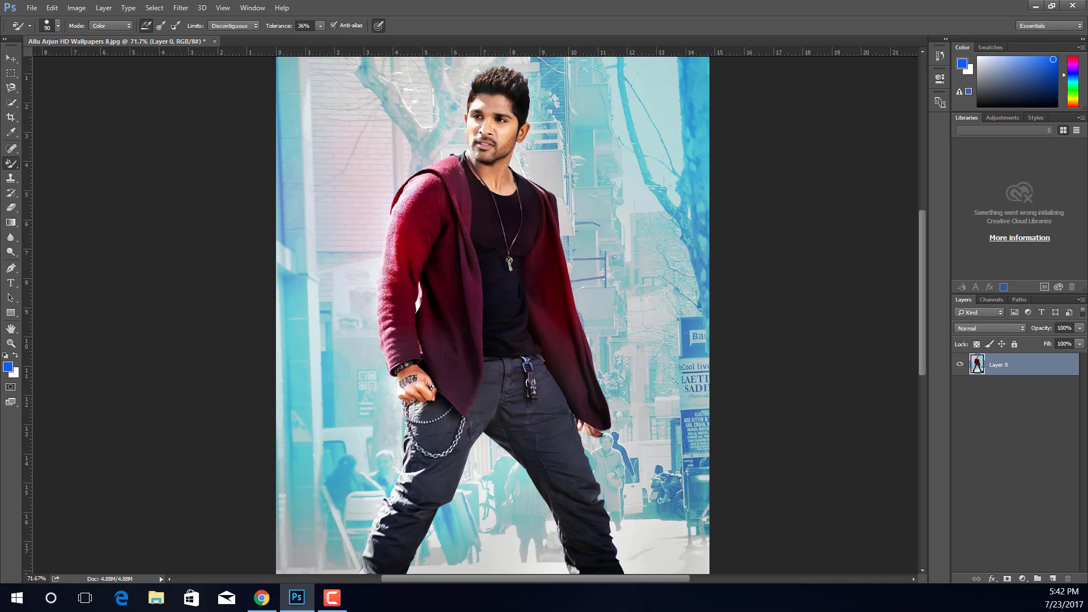
left_click(11, 102)
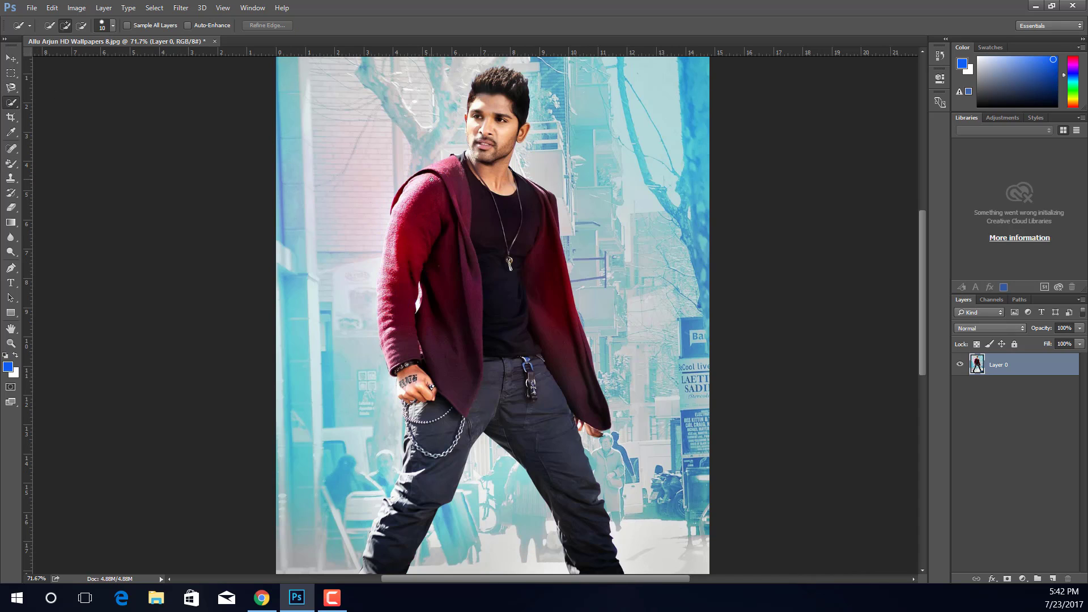
mouse_move(414, 229)
left_mouse_down()
mouse_move(416, 180)
mouse_move(404, 256)
mouse_move(403, 197)
mouse_move(425, 170)
mouse_move(452, 182)
left_mouse_up()
left_click_drag(390, 262, 400, 365)
left_click_drag(387, 317, 386, 297)
left_click_drag(440, 217, 455, 323)
left_click_drag(387, 243, 388, 290)
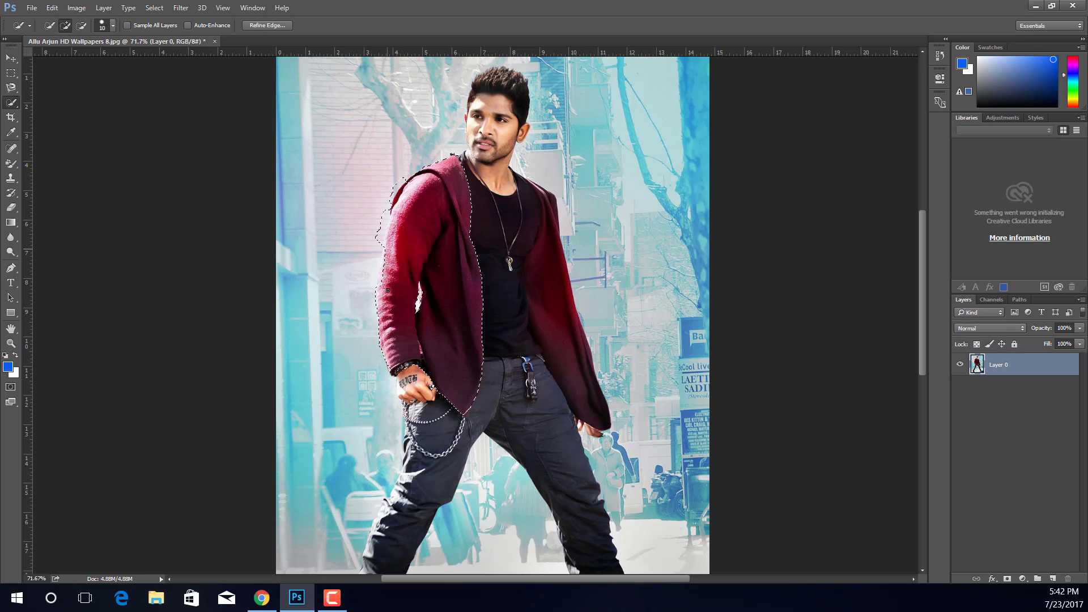
Step: Paint the selected jacket half blue with the Color Replacement tool and clear the selection
left_click(9, 194)
left_click(11, 163)
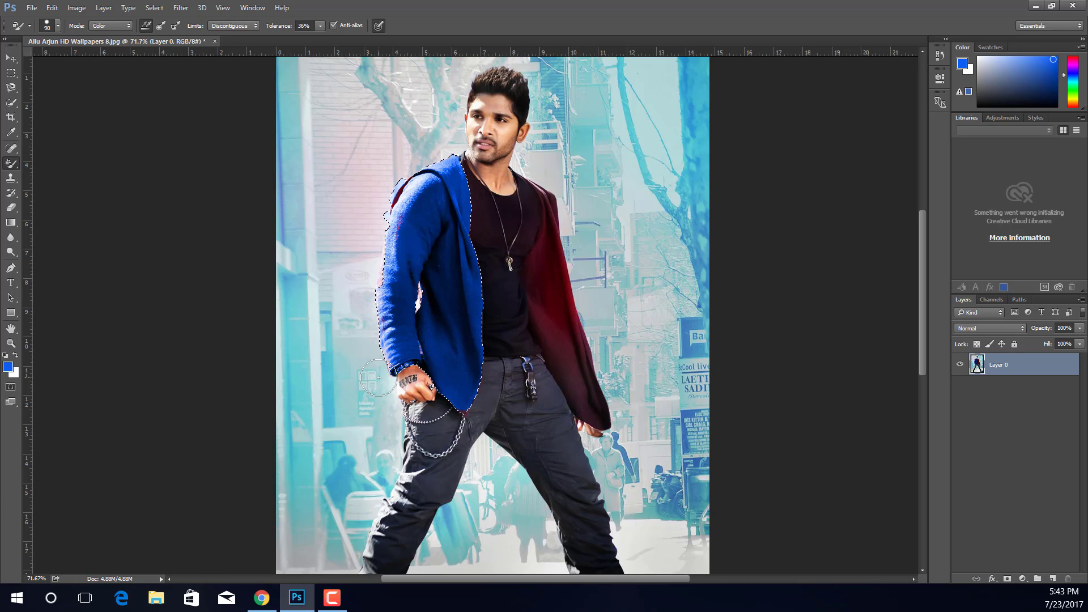
scroll(468, 263, "up", 3)
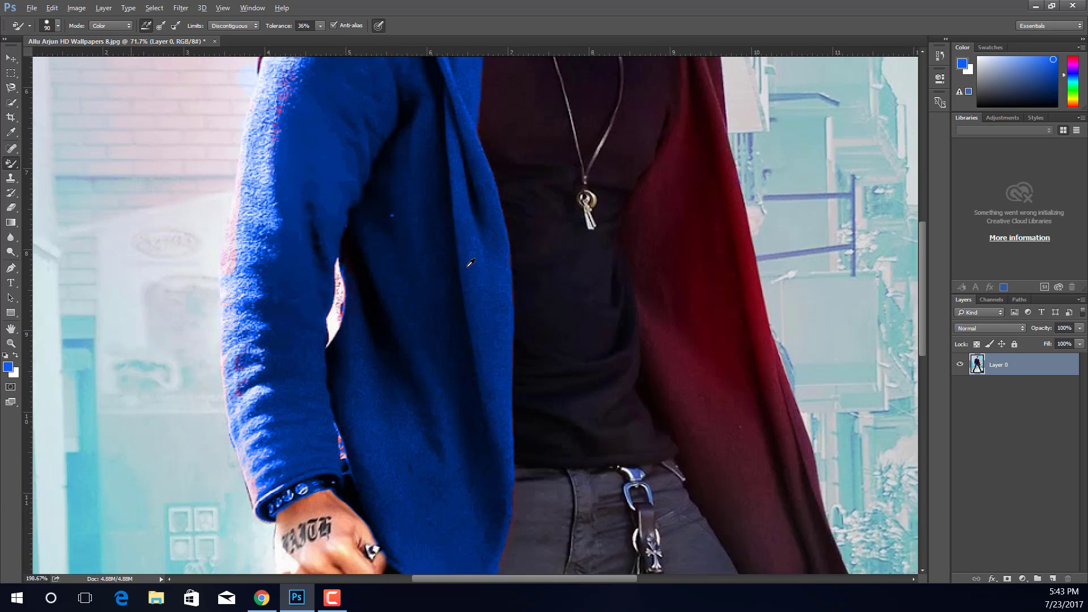
scroll(328, 194, "down", 5)
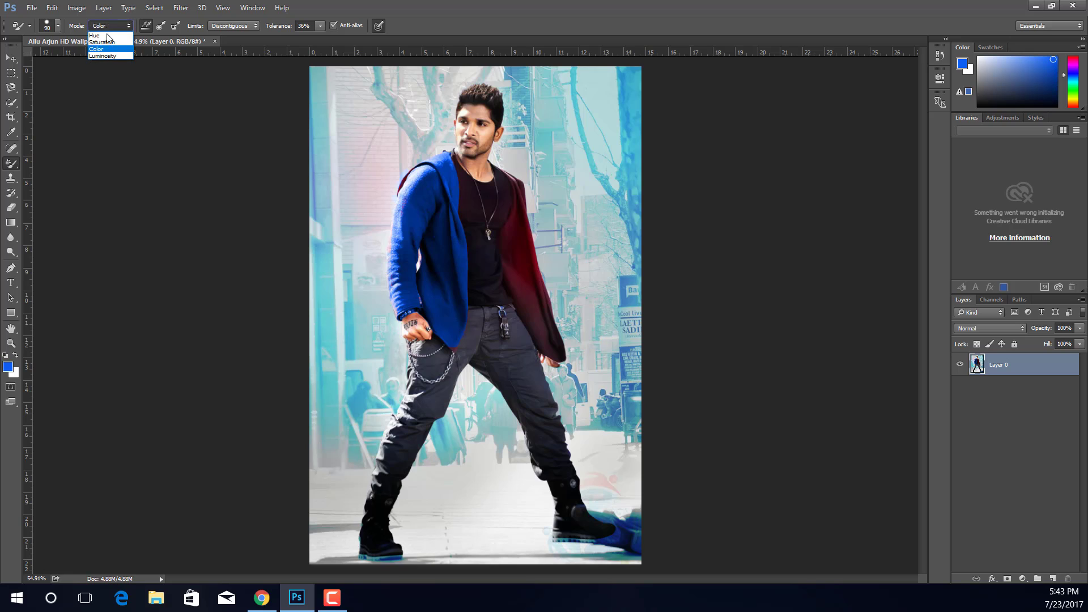
Step: Brush over the black T-shirt in Hue mode with the foreground color set to red #ff001e
left_click(108, 35)
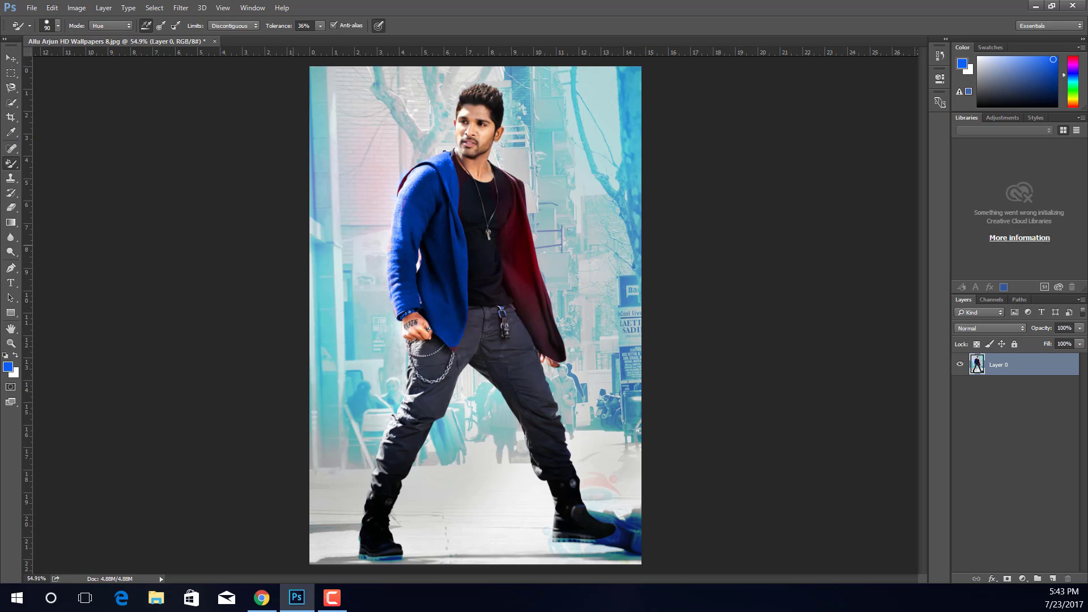
left_click(8, 366)
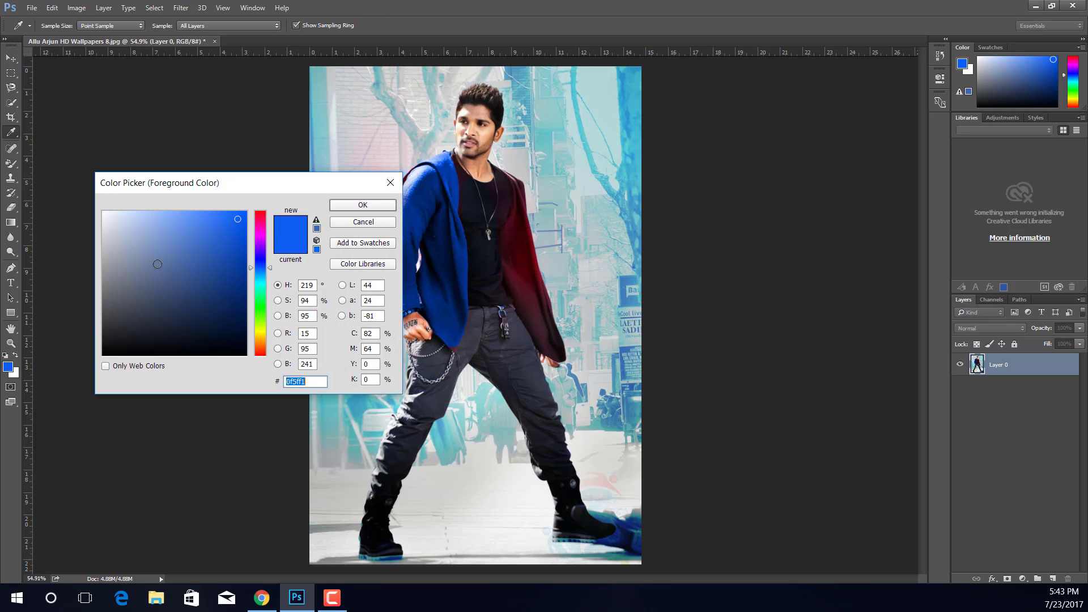
left_click(193, 267)
left_click(261, 220)
left_click(246, 211)
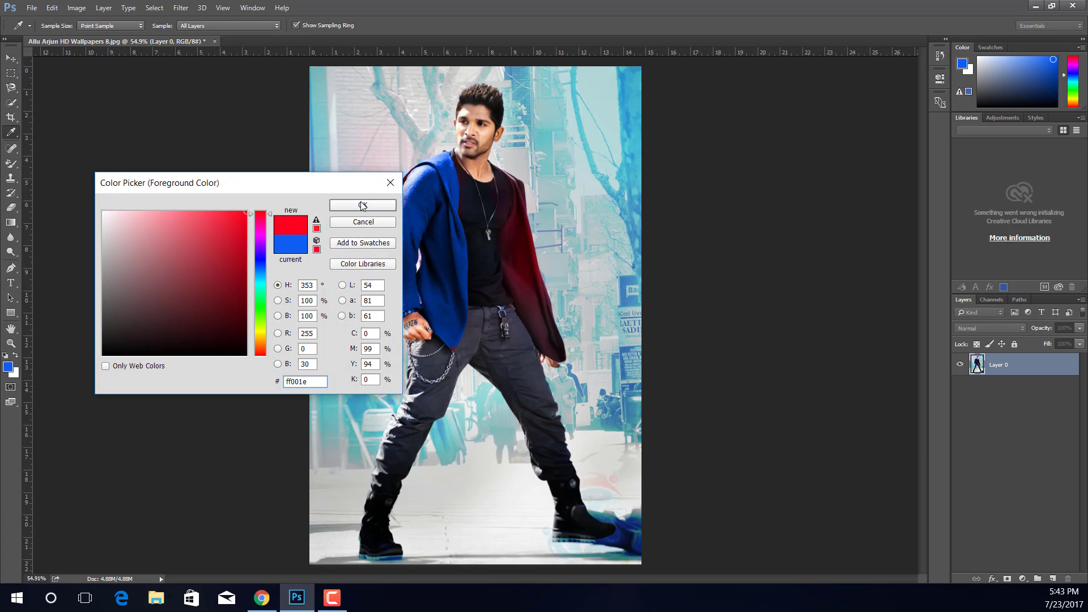
left_click(363, 205)
mouse_move(476, 222)
left_mouse_down()
mouse_move(489, 214)
mouse_move(489, 238)
left_mouse_up()
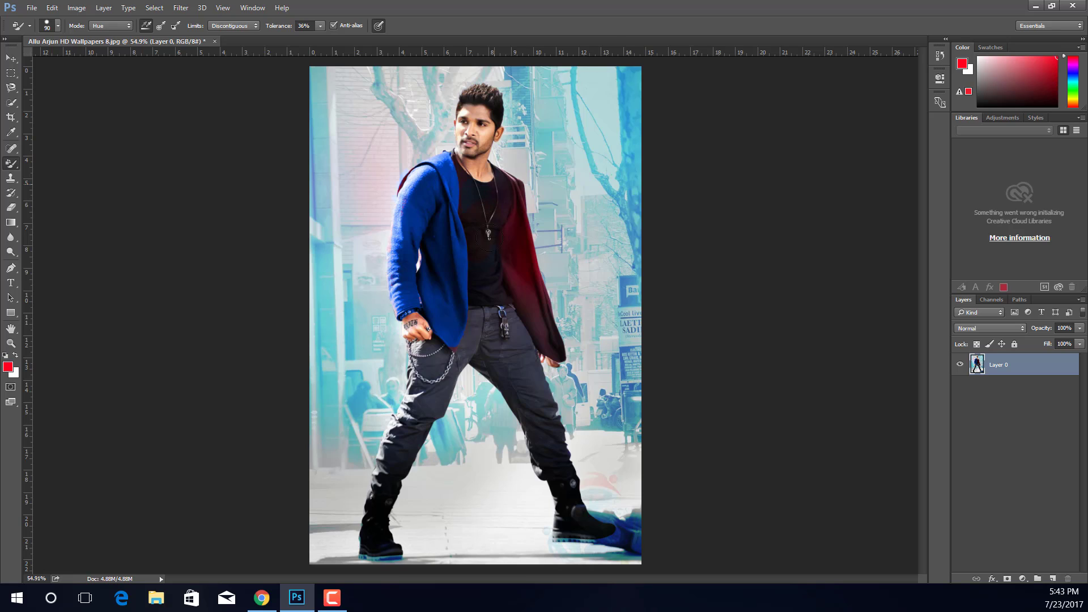
Step: Switch the color replacement mode to Color and paint both jacket halves and the T-shirt red
left_click(109, 25)
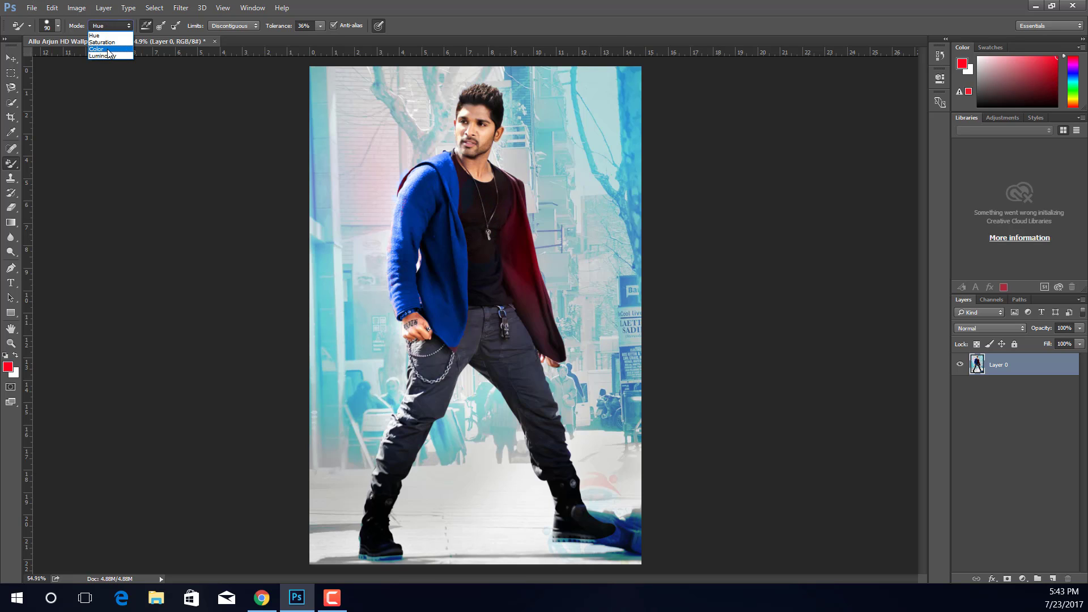
left_click(109, 50)
mouse_move(468, 215)
left_mouse_down()
mouse_move(490, 260)
mouse_move(519, 248)
mouse_move(521, 211)
mouse_move(549, 318)
mouse_move(511, 243)
mouse_move(555, 340)
mouse_move(458, 213)
mouse_move(470, 249)
mouse_move(477, 218)
mouse_move(486, 247)
mouse_move(465, 230)
mouse_move(460, 305)
mouse_move(440, 216)
mouse_move(433, 249)
mouse_move(418, 202)
mouse_move(423, 178)
mouse_move(416, 223)
mouse_move(410, 208)
mouse_move(417, 178)
mouse_move(415, 299)
mouse_move(405, 288)
mouse_move(400, 306)
mouse_move(416, 179)
mouse_move(435, 151)
mouse_move(451, 188)
mouse_move(454, 272)
mouse_move(440, 328)
mouse_move(436, 269)
left_mouse_up()
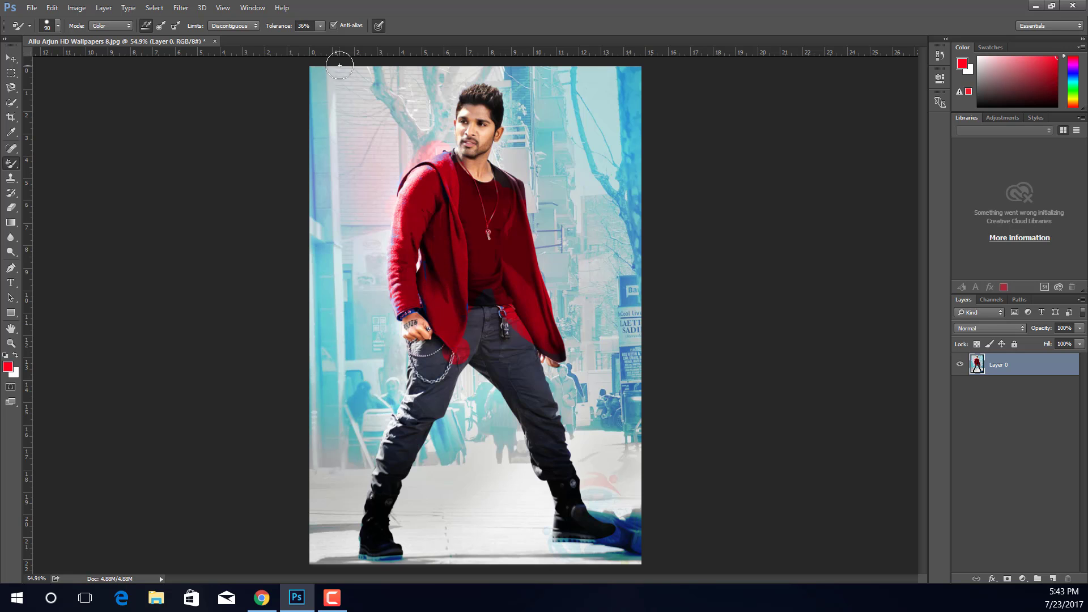
Step: Paint the man's face and neck red with the Color Replacement tool
scroll(349, 65, "up", 3)
scroll(499, 133, "up", 6)
scroll(590, 243, "up", 5)
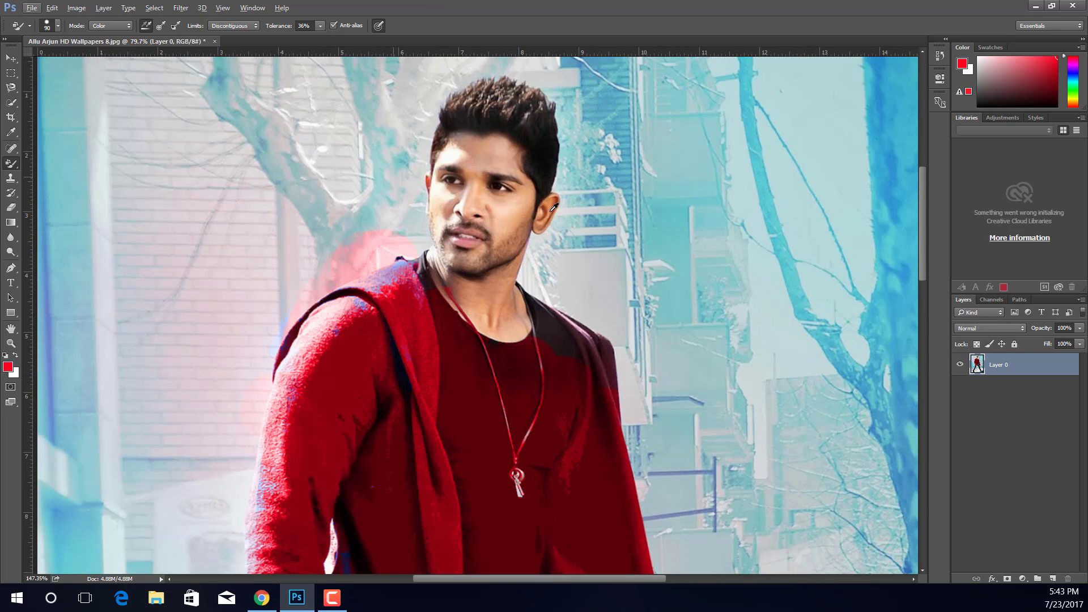
scroll(462, 182, "up", 4)
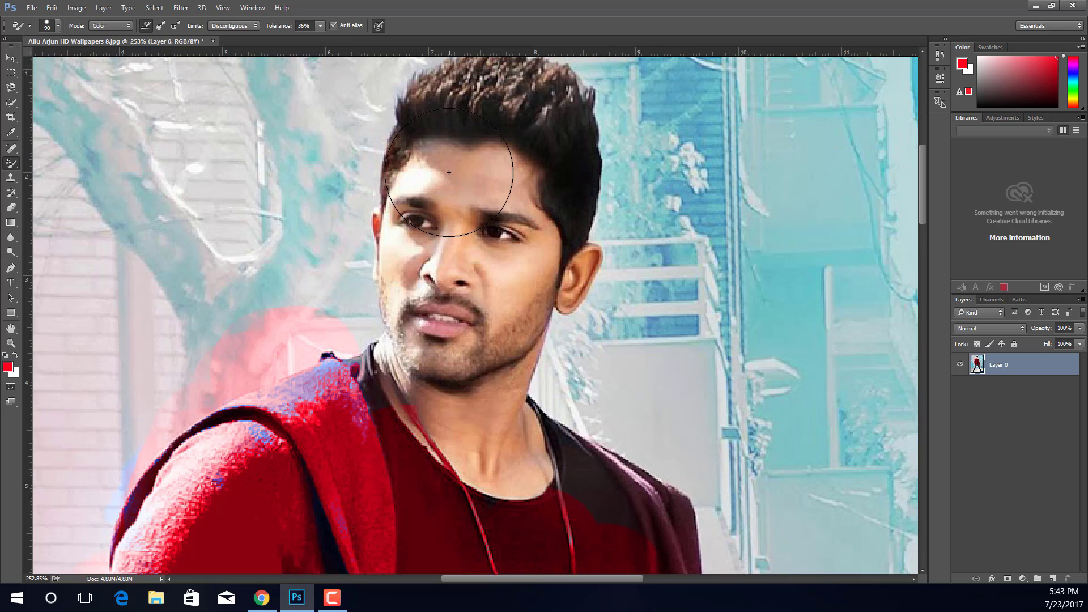
mouse_move(448, 173)
left_mouse_down()
mouse_move(478, 275)
mouse_move(469, 334)
mouse_move(426, 267)
mouse_move(423, 312)
mouse_move(517, 223)
mouse_move(527, 392)
mouse_move(443, 419)
mouse_move(558, 388)
left_mouse_up()
scroll(586, 255, "down", 2)
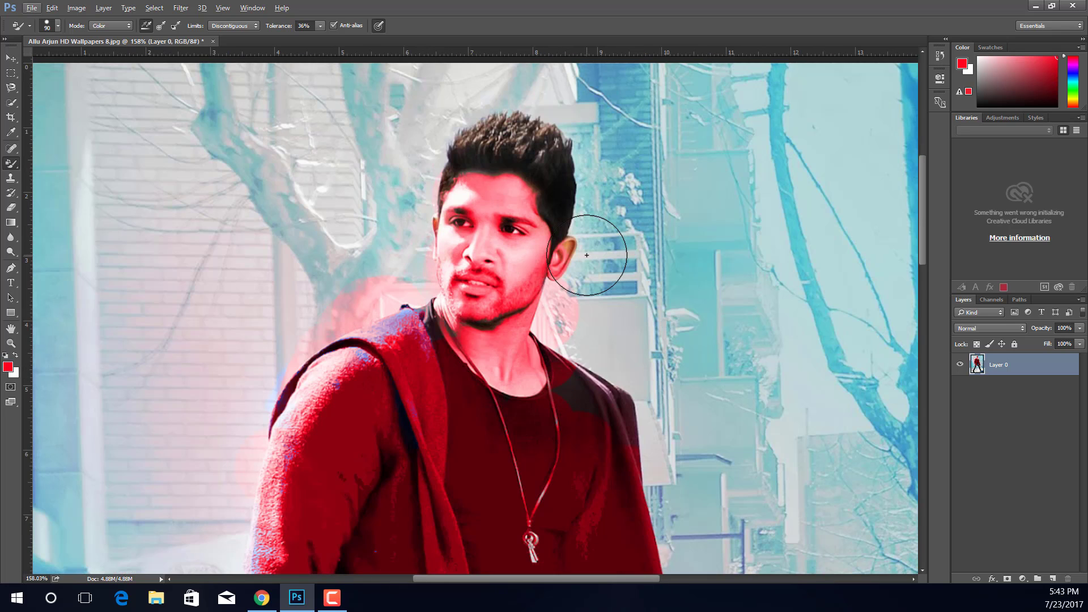
scroll(586, 255, "down", 5)
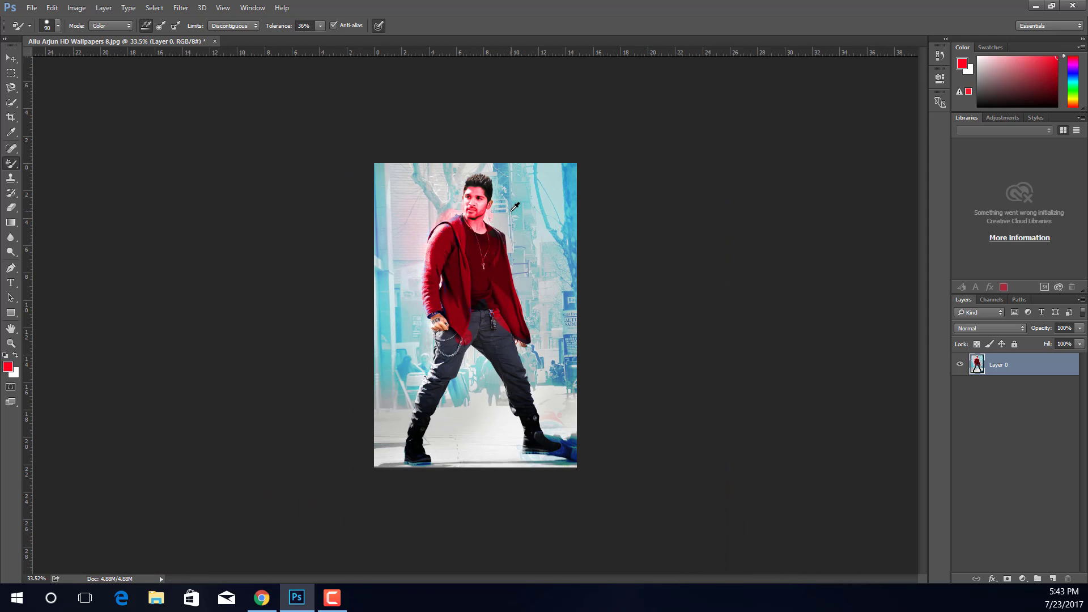